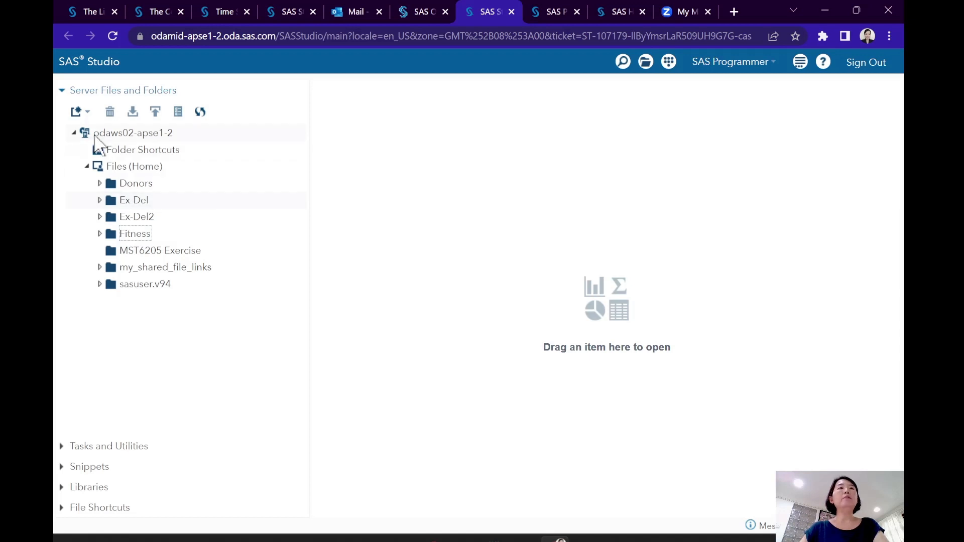
left_click(60, 89)
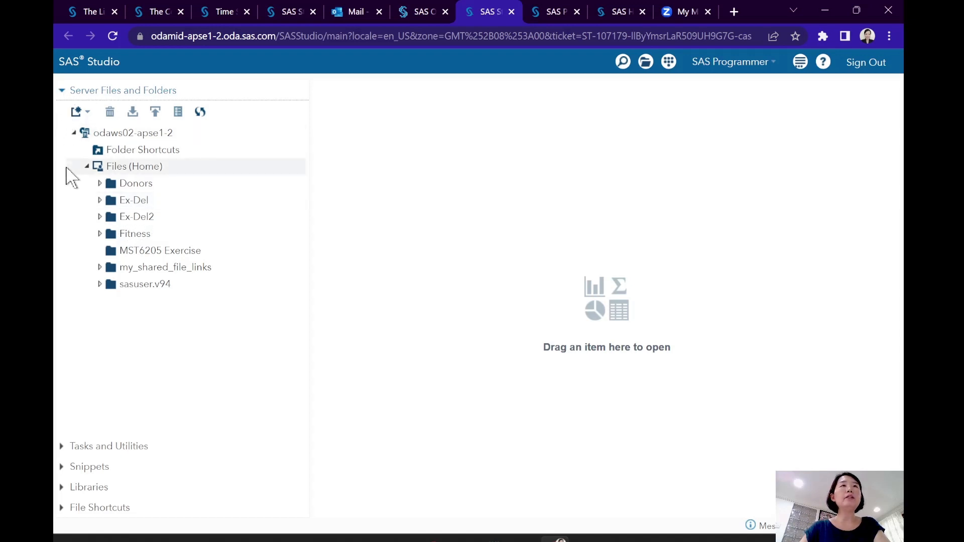
left_click(74, 133)
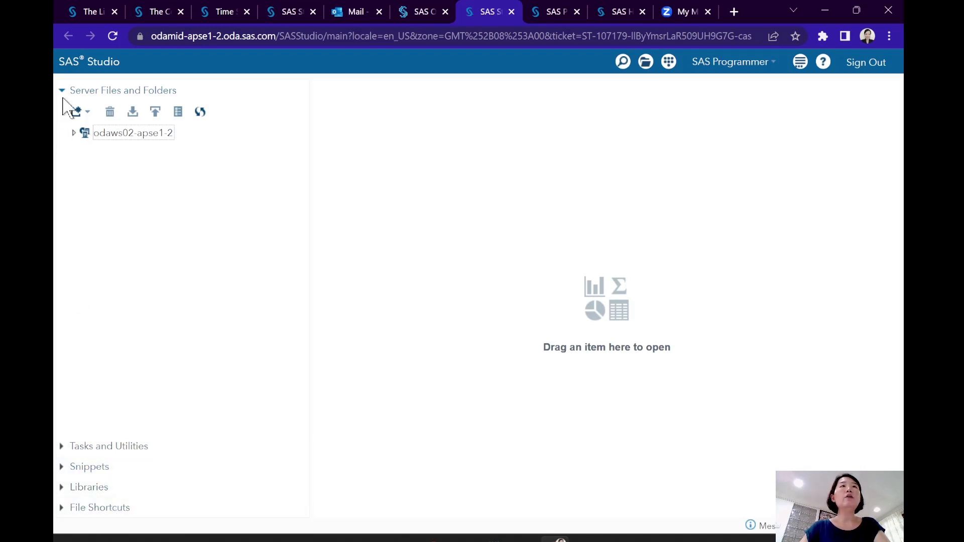
left_click(73, 133)
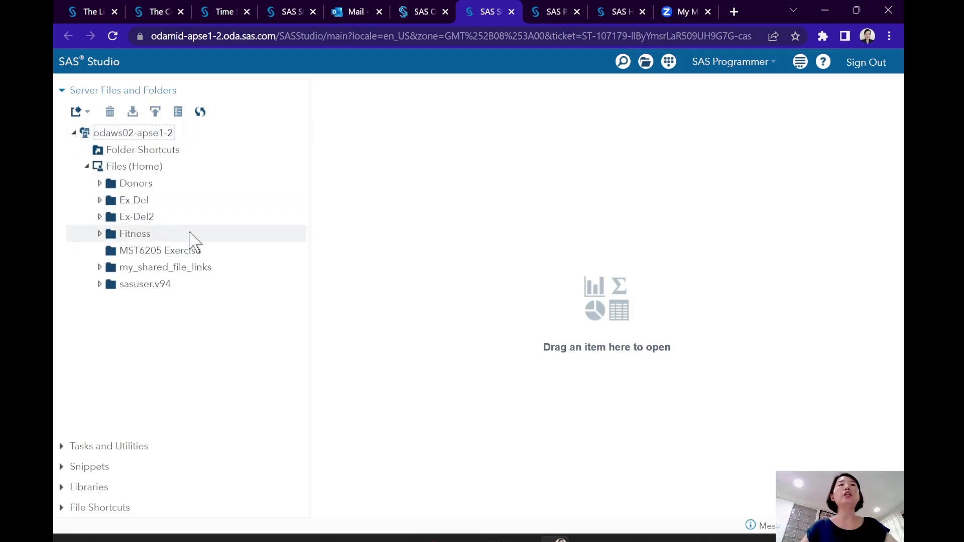
- Create a new folder named New1 under Files (Home)
right_click(128, 168)
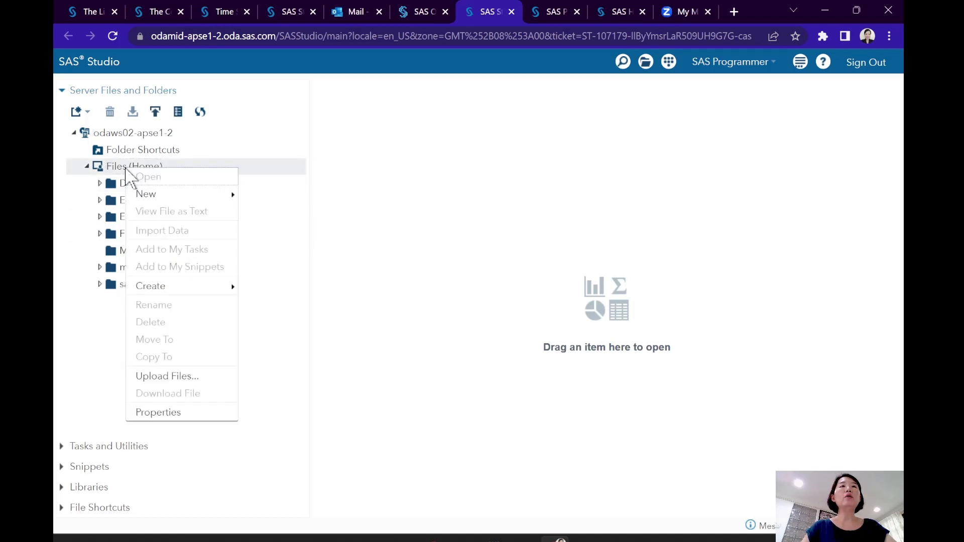
mouse_move(143, 199)
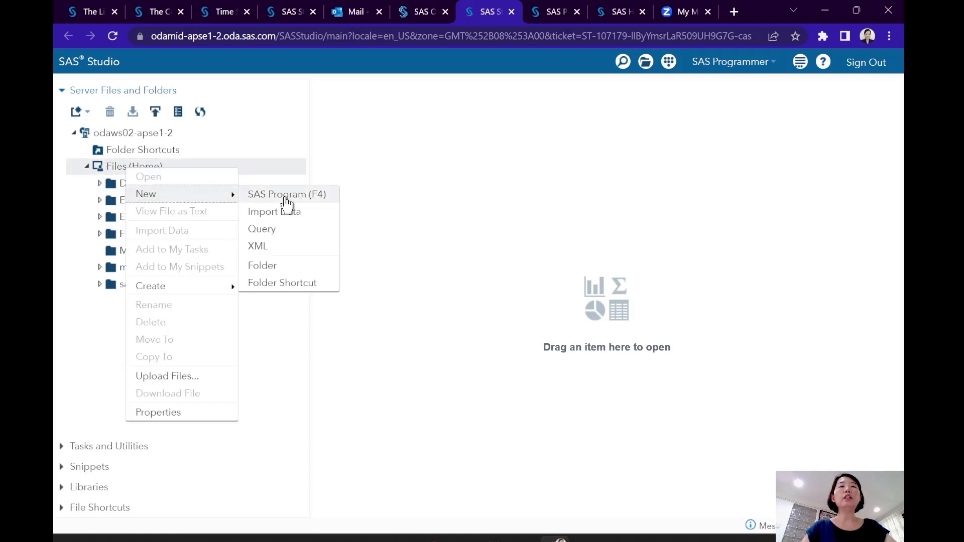
left_click(278, 267)
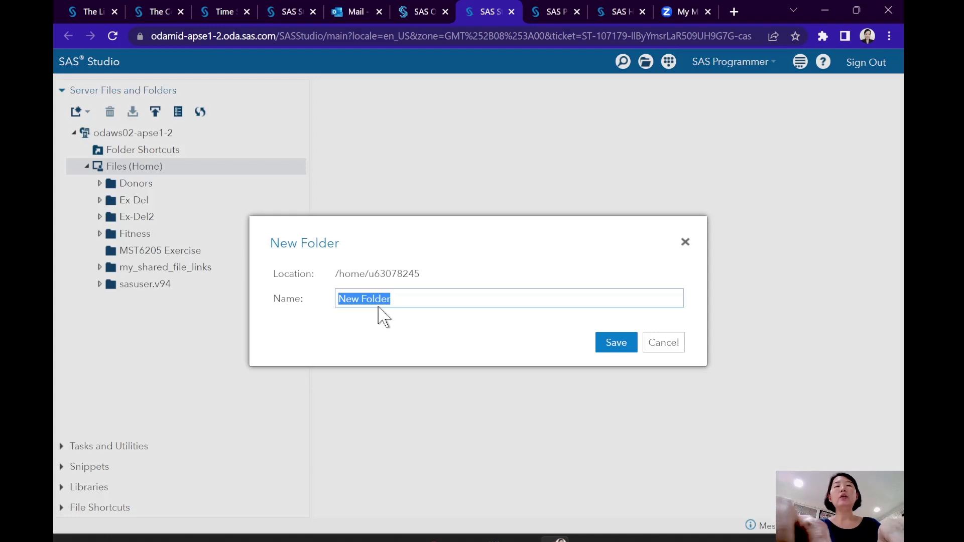
type("New1")
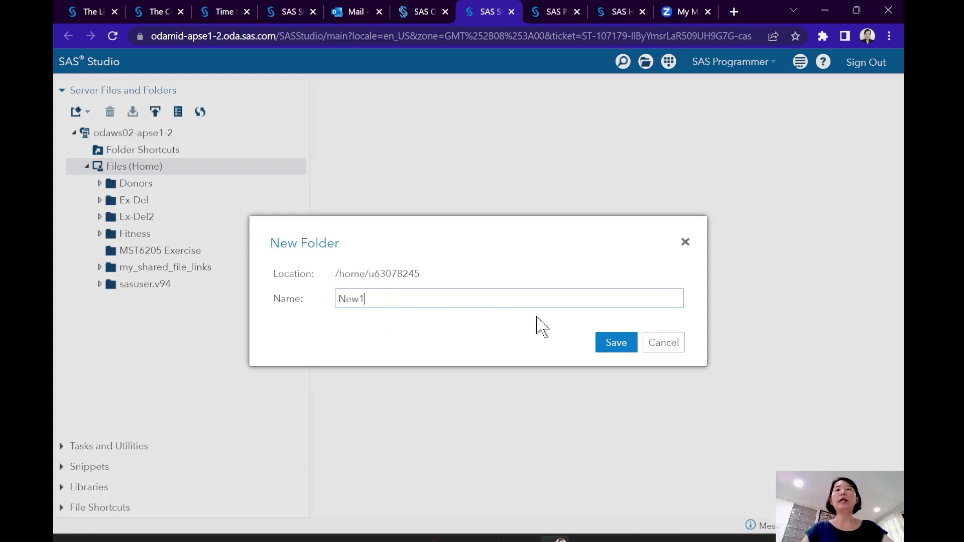
left_click(616, 344)
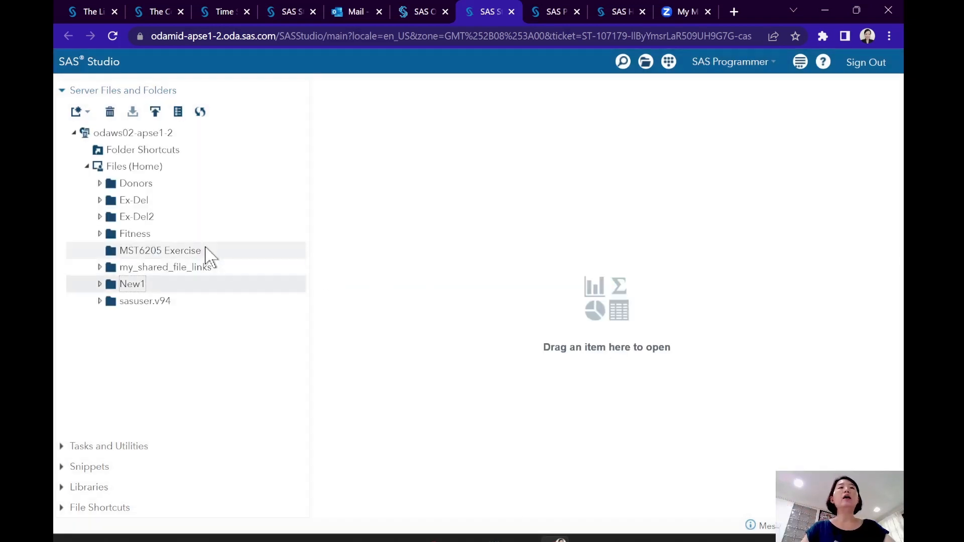
- Upload the RSFG4T1 SAV file from Downloads into the New1 folder and expand that folder
right_click(141, 288)
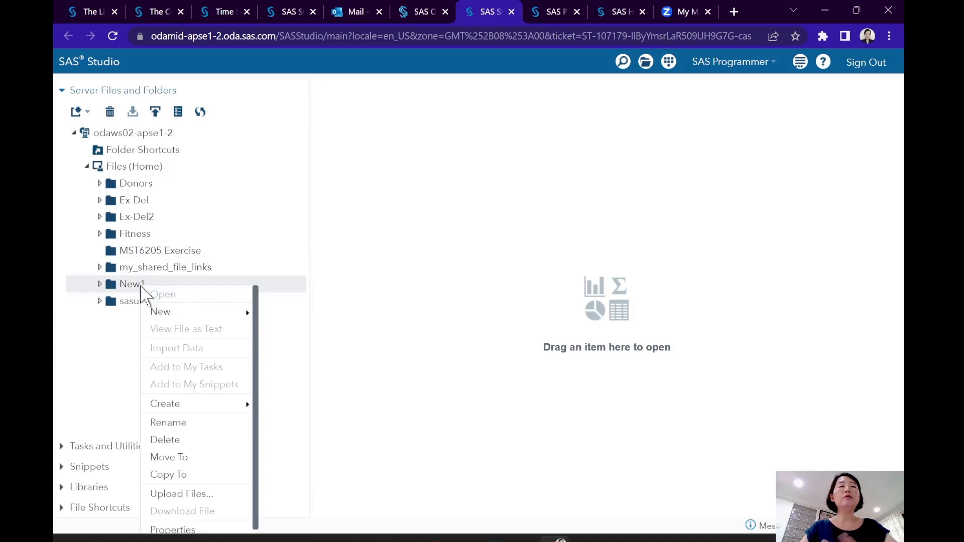
left_click(190, 495)
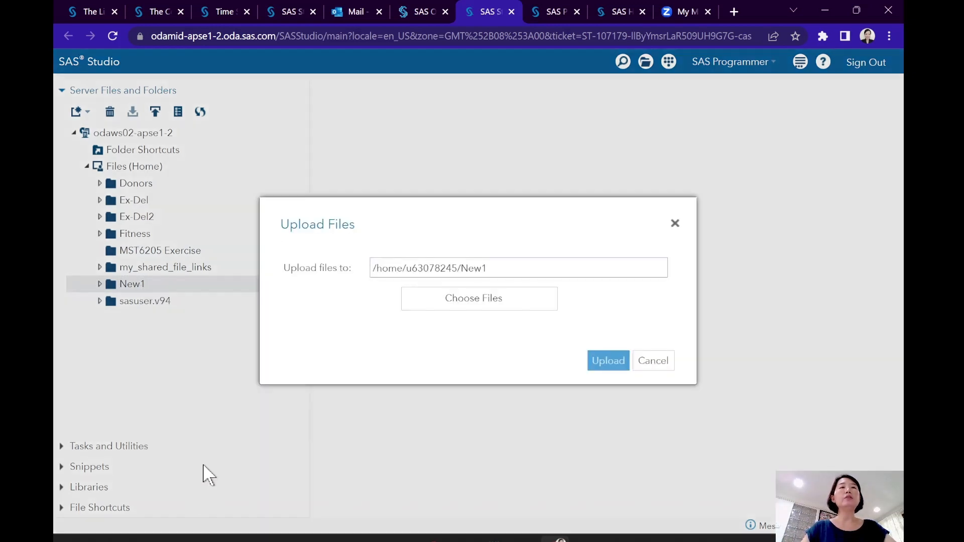
left_click(450, 305)
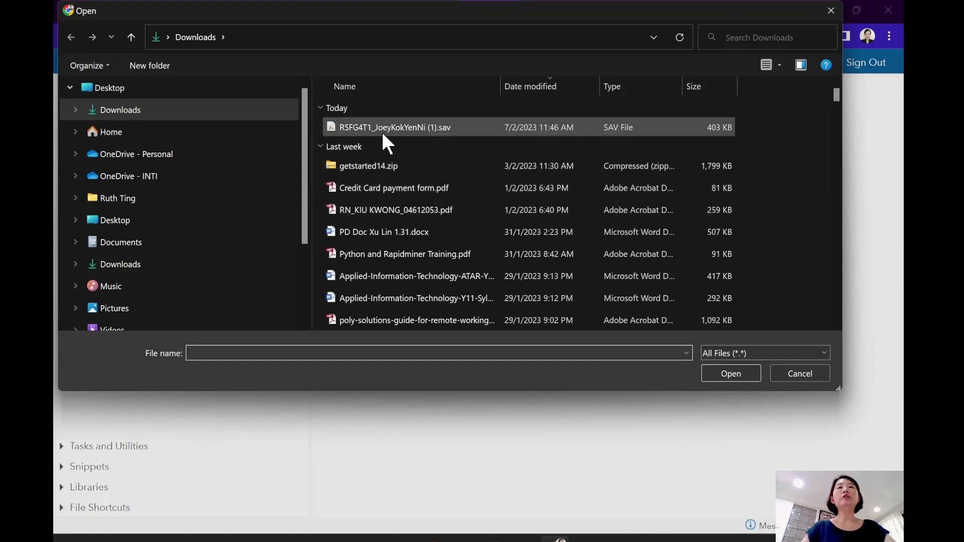
left_click(382, 124)
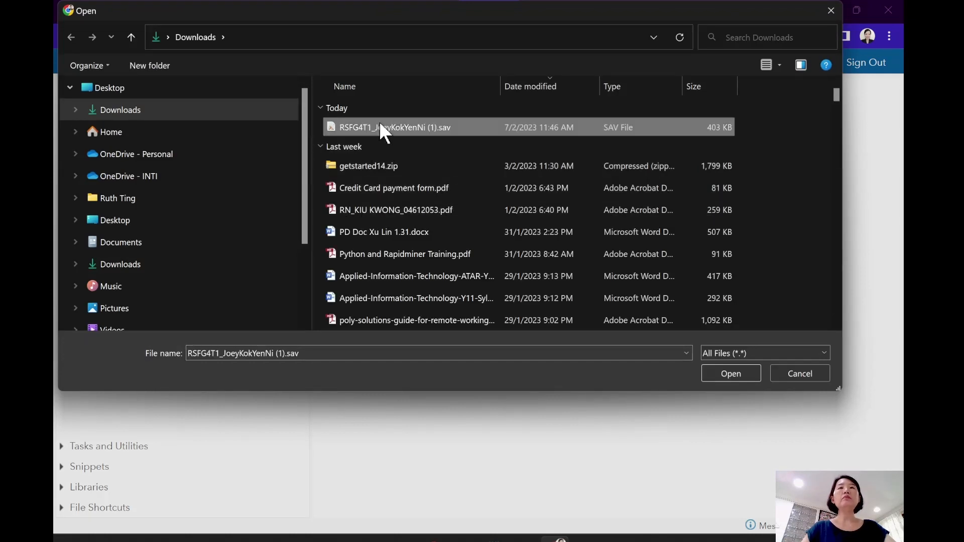
left_click(718, 373)
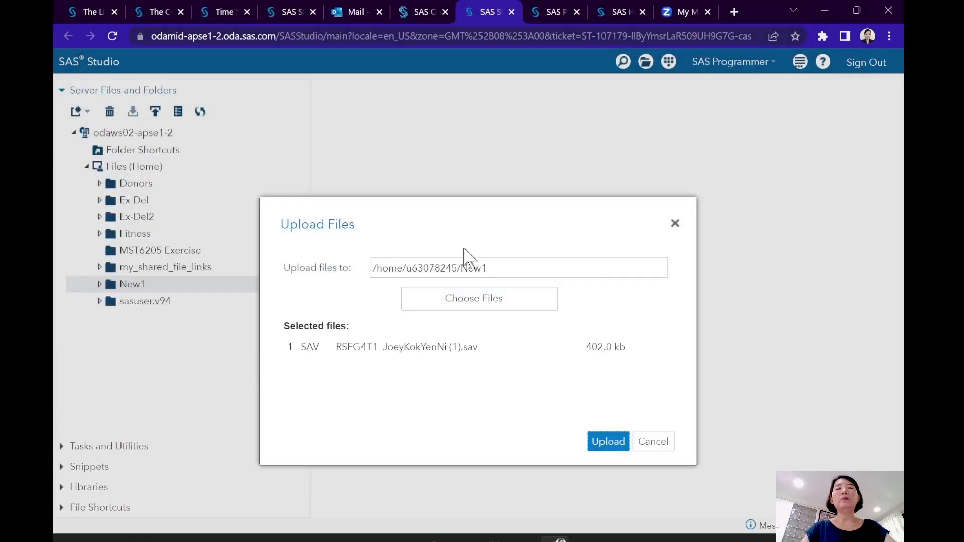
left_click(605, 445)
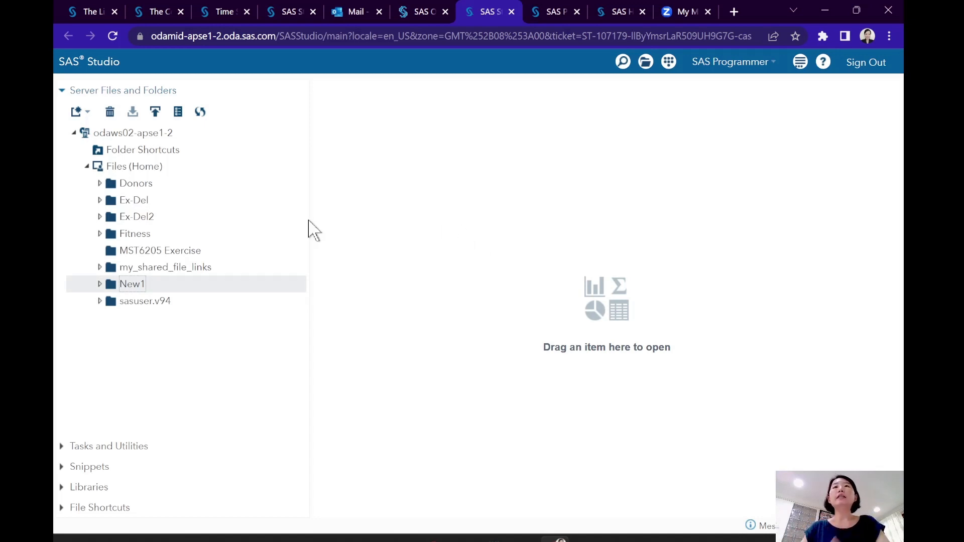
left_click(100, 284)
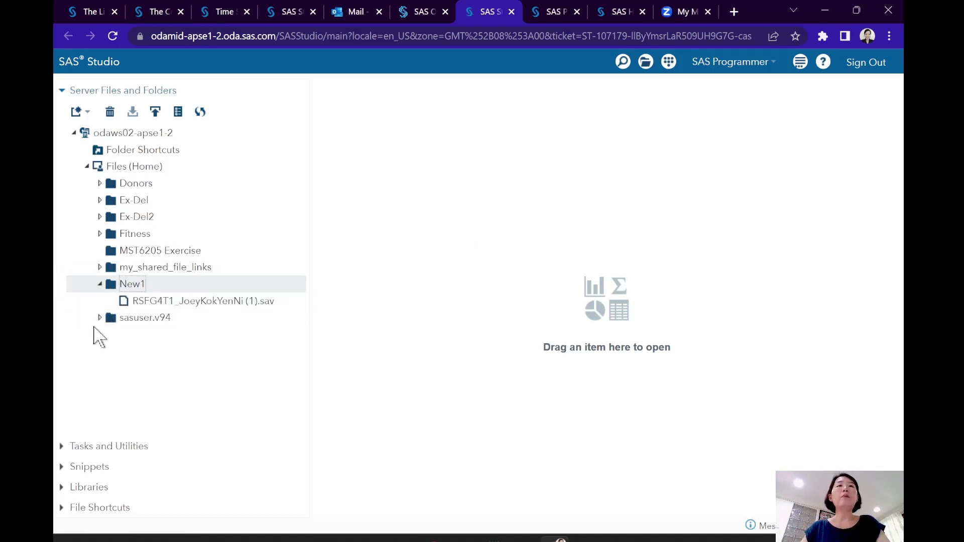
- Look through the shared data sets in the my_shared_file_links folder and collapse it again
left_click(100, 267)
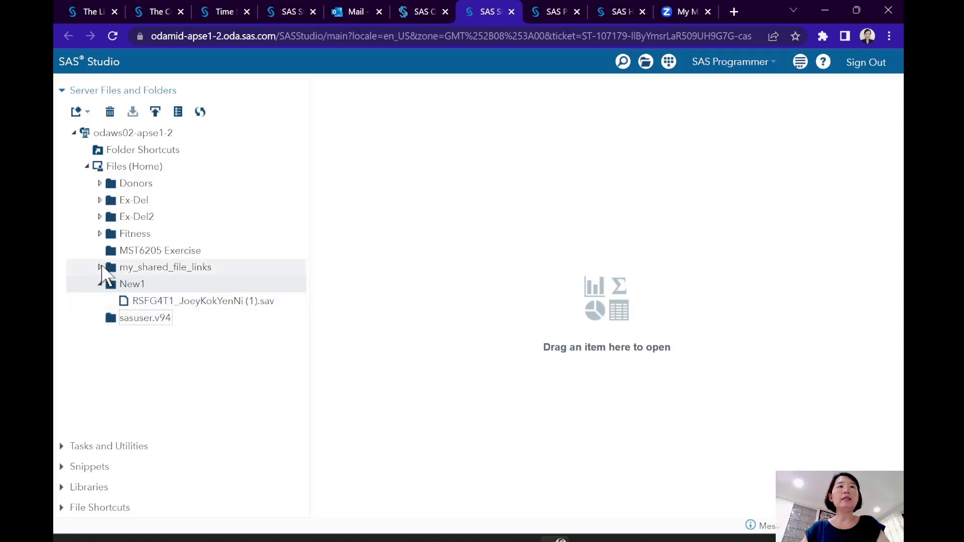
left_click(190, 335)
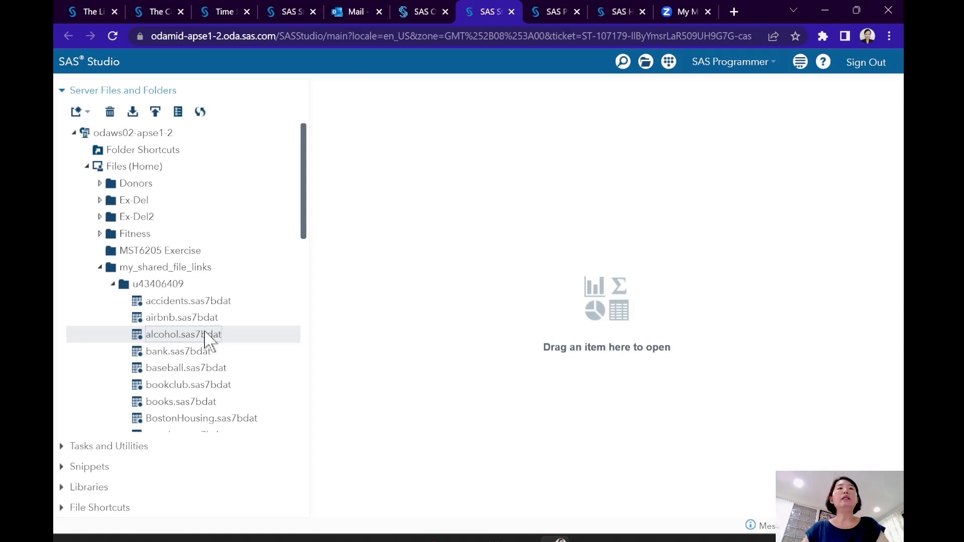
left_click(101, 267)
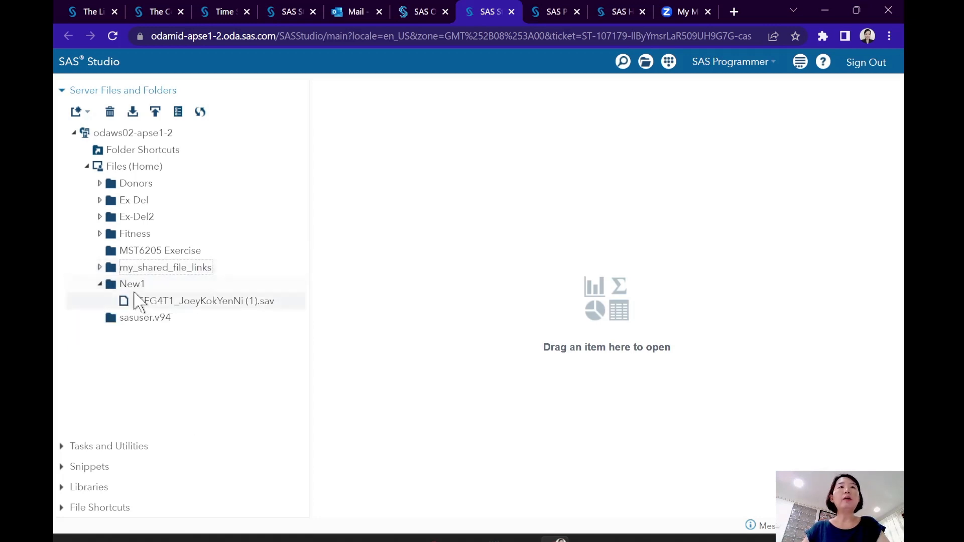
- Expand the Fitness folder and select FITNESS.csv
left_click(237, 303)
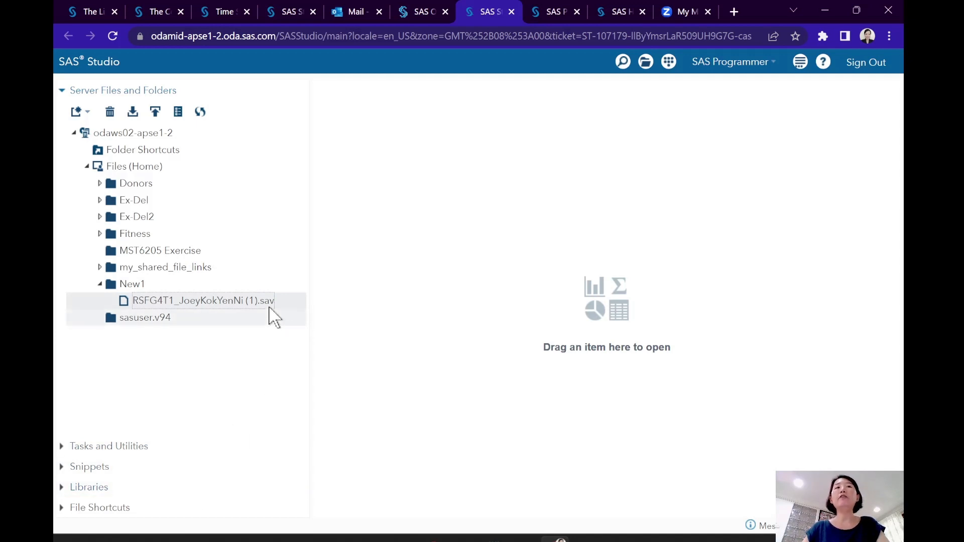
left_click(100, 234)
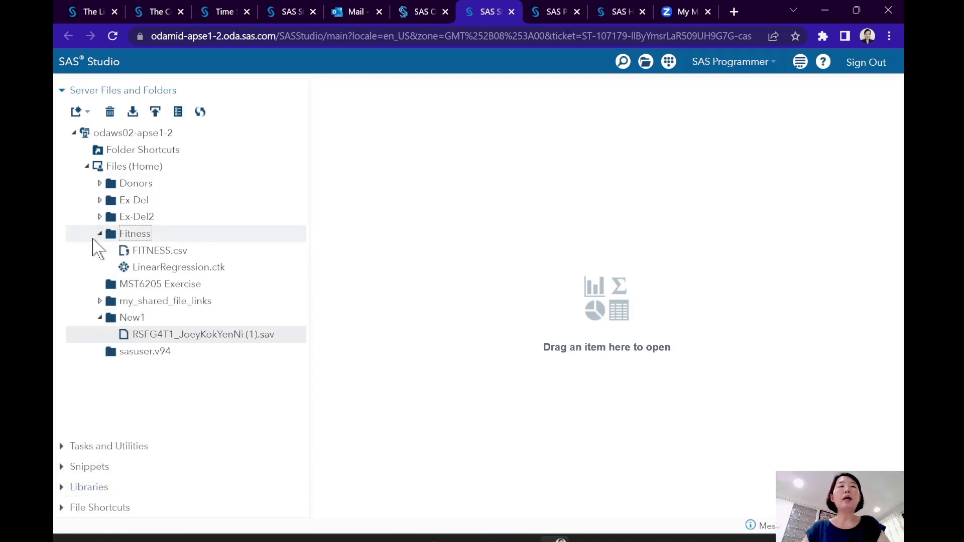
left_click(176, 254)
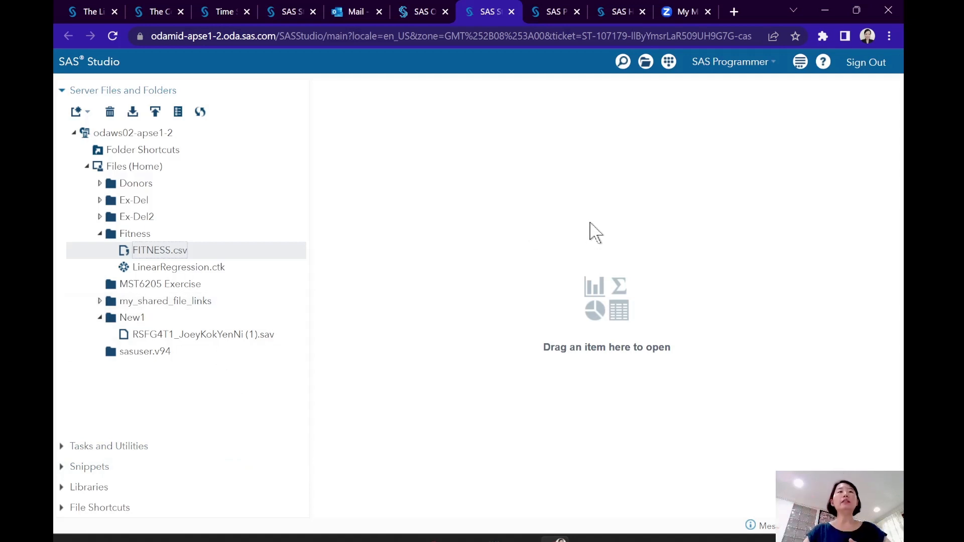
- View the libraries listed under My Libraries and return to the server files
left_click(59, 488)
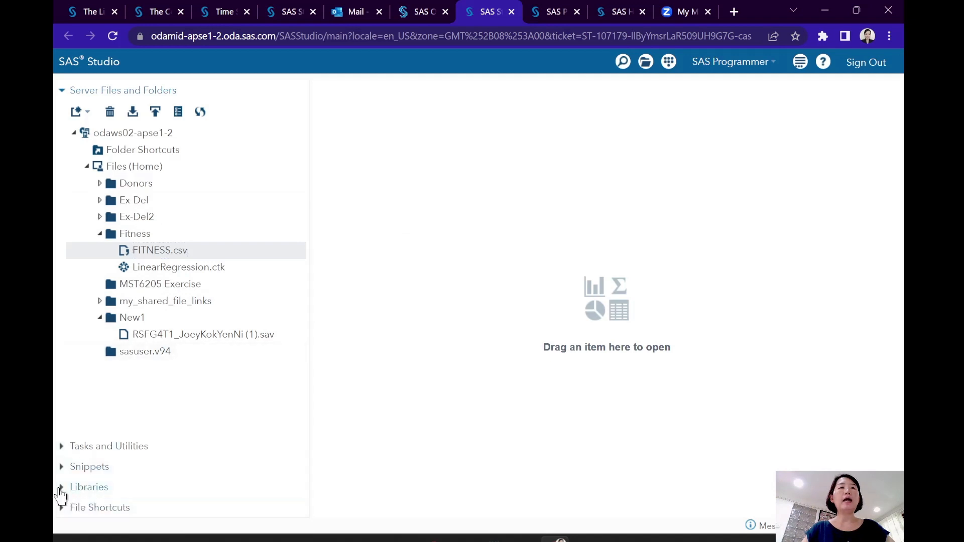
left_click(71, 195)
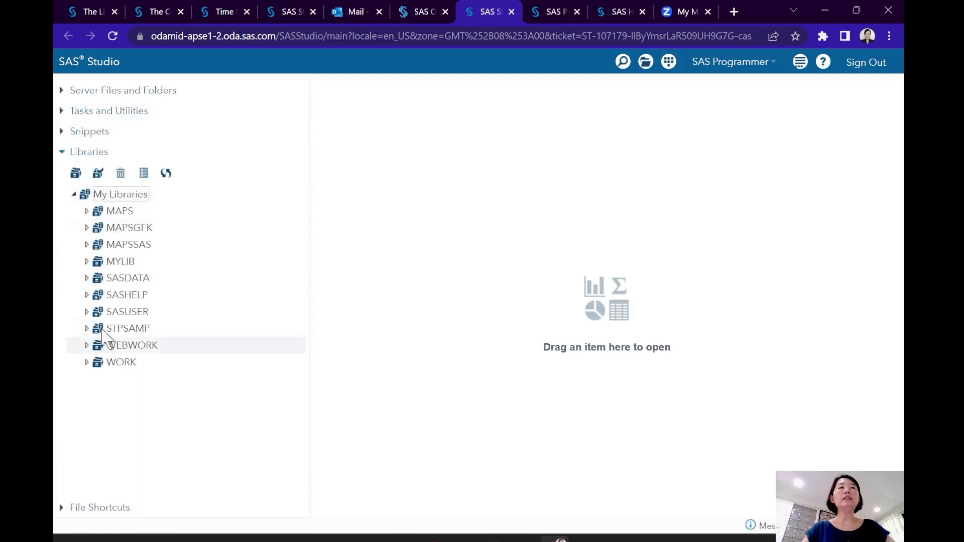
left_click(60, 92)
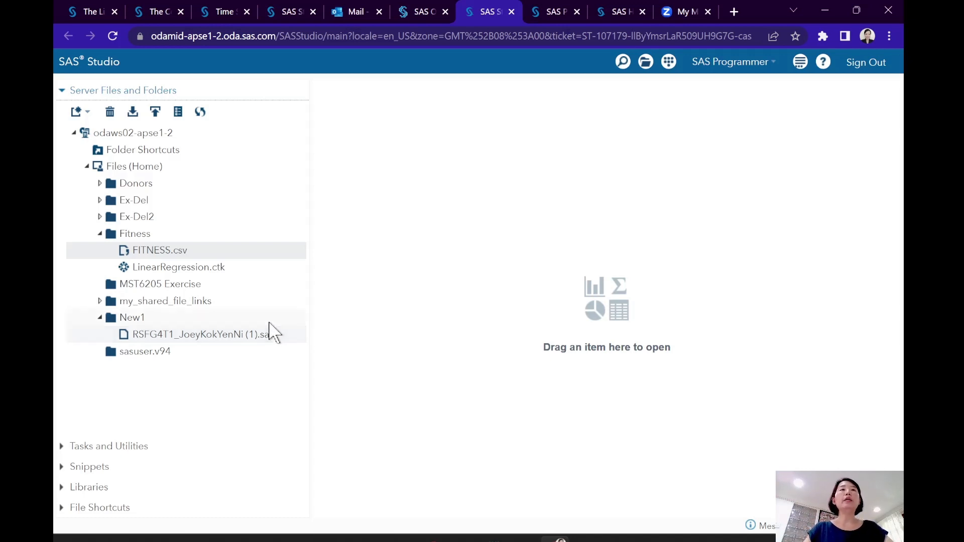
- Open FITNESS.csv in the work area for import and review the PROC IMPORT block of the generated code
left_click(187, 253)
left_click_drag(187, 254, 447, 301)
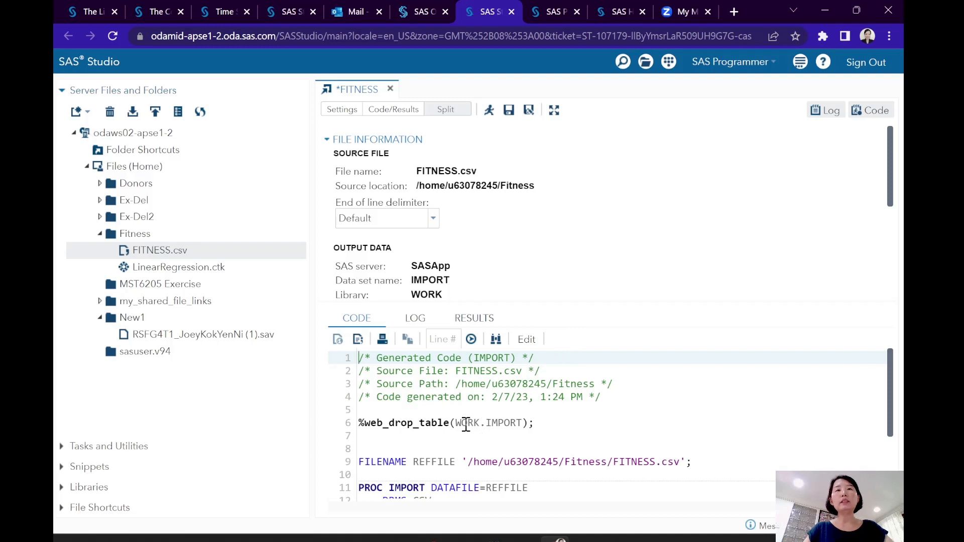
scroll(466, 425, "down", 3)
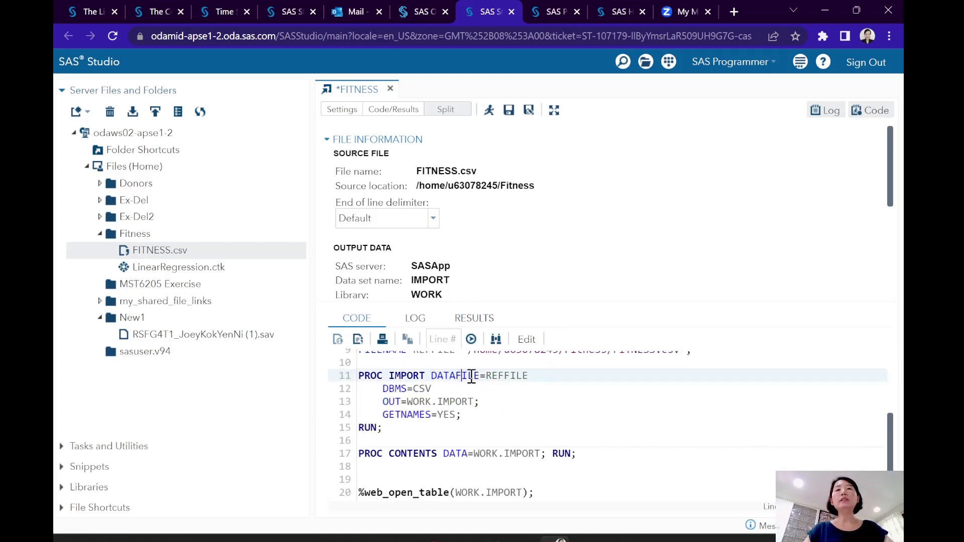
left_click_drag(462, 375, 528, 391)
left_click(457, 401)
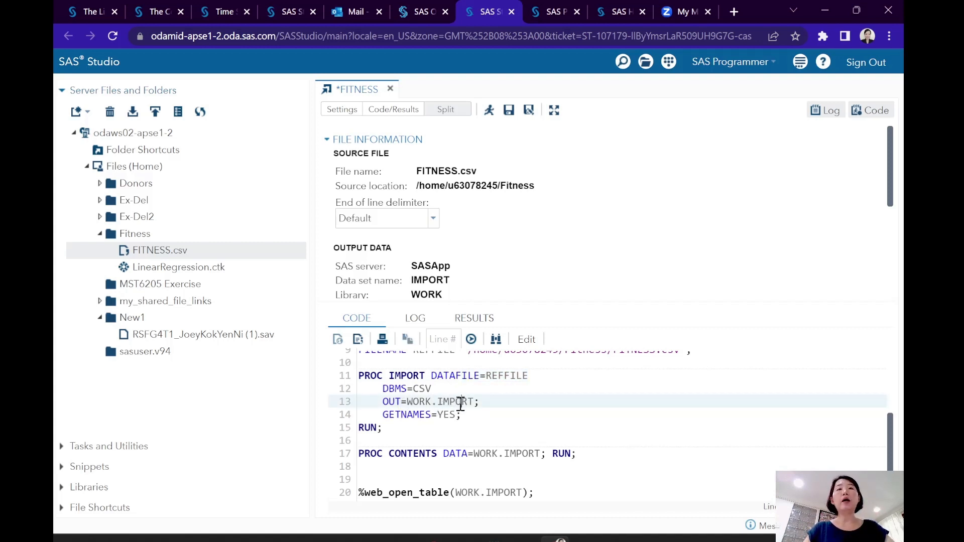
left_click(407, 402)
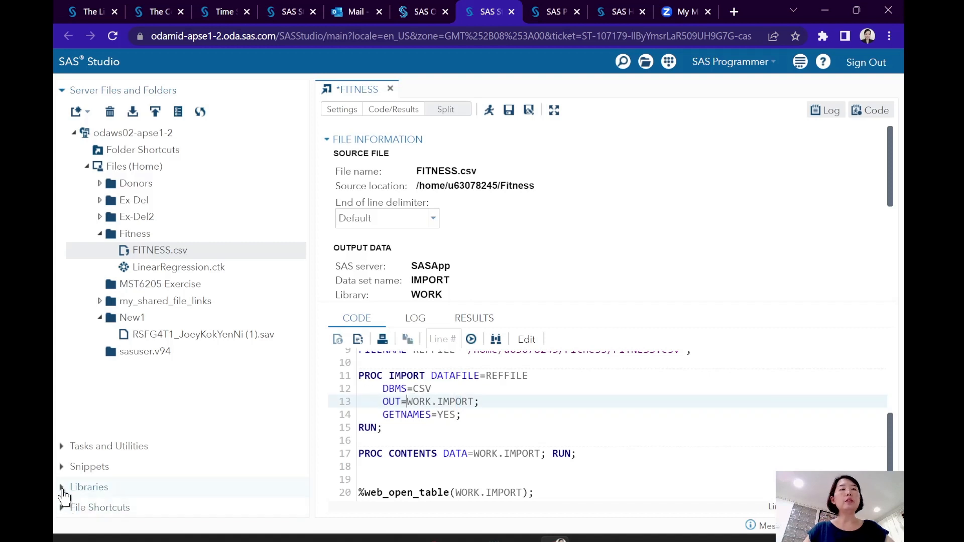
- Expand the WORK library under My Libraries to check its contents
left_click(62, 488)
left_click(119, 364)
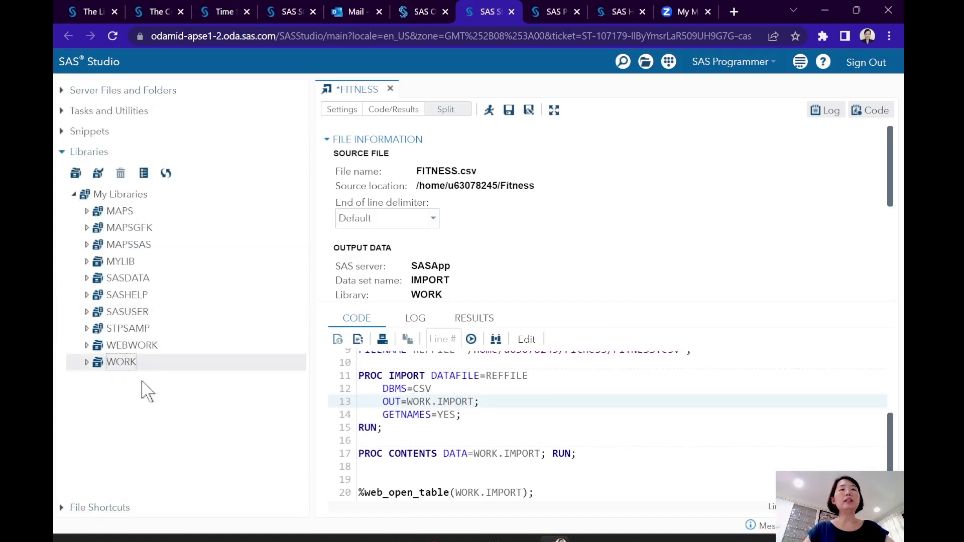
left_click(86, 362)
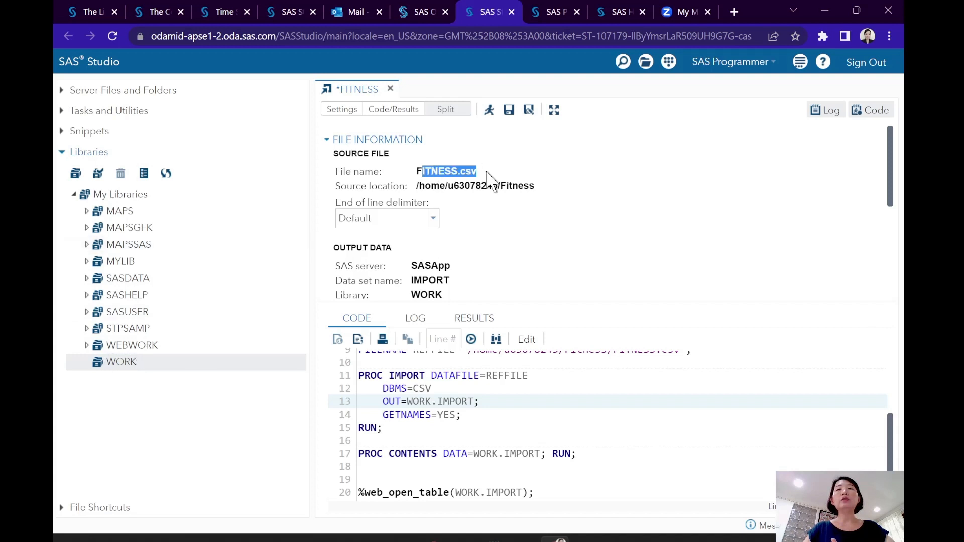
- Open the generated FITNESS.csv import code as an editable program and highlight the IMPORT name in it
left_click_drag(423, 172, 486, 172)
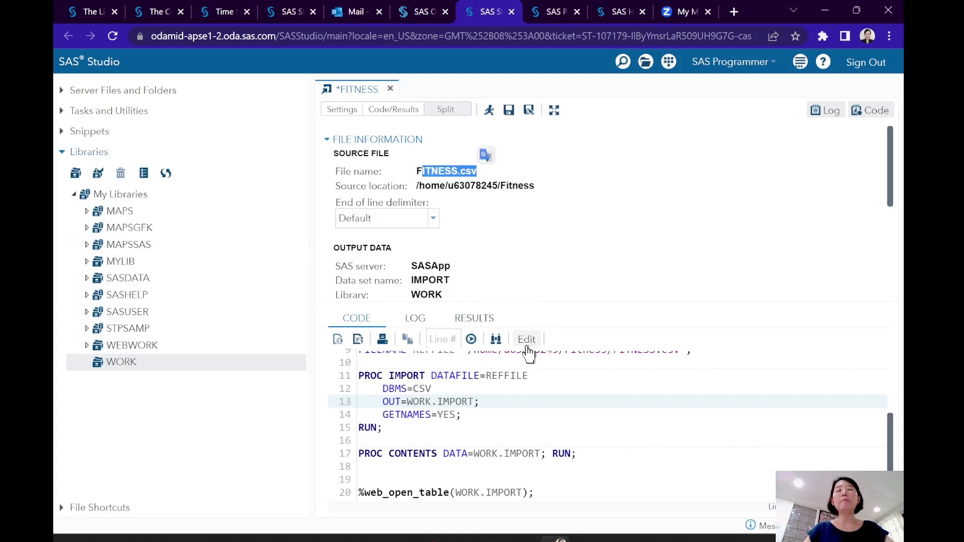
left_click(441, 415)
double_click(459, 402)
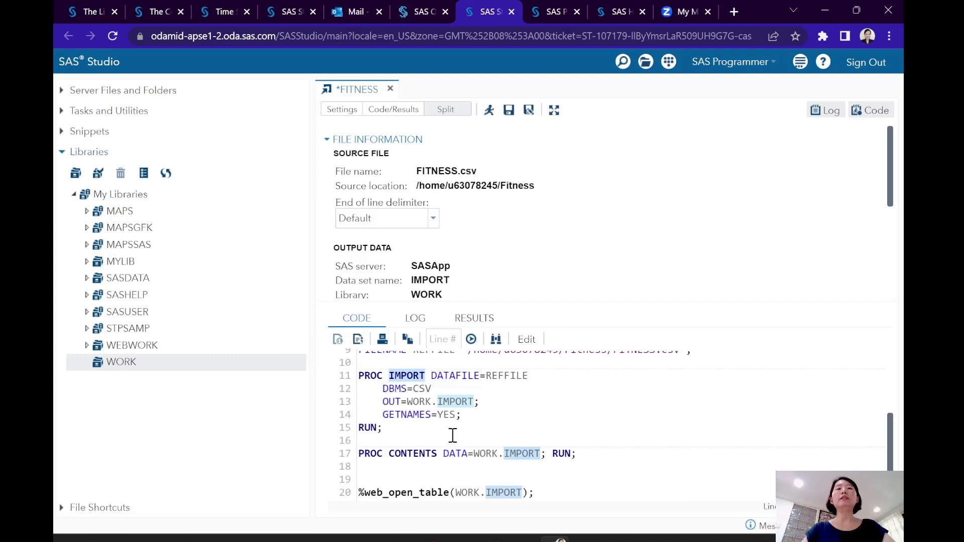
left_click(526, 339)
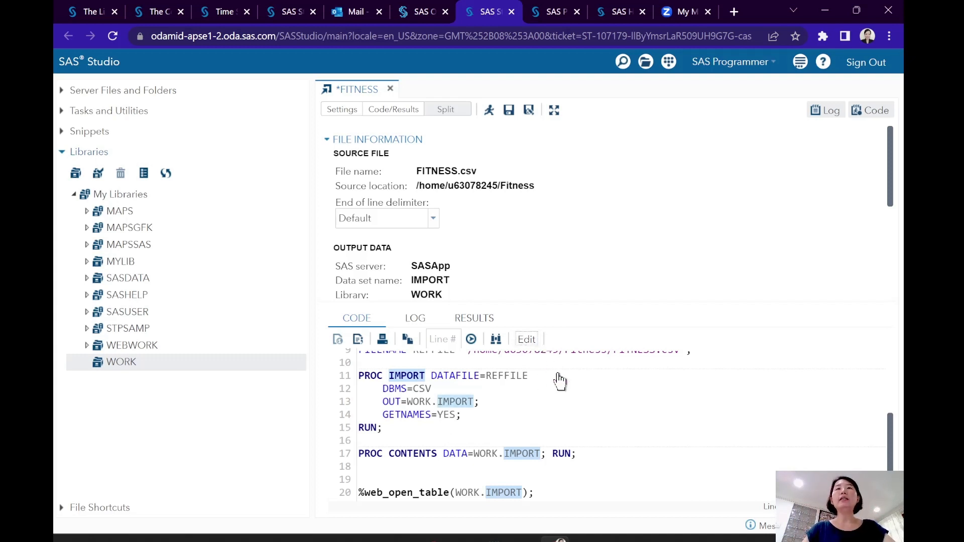
left_click(519, 177)
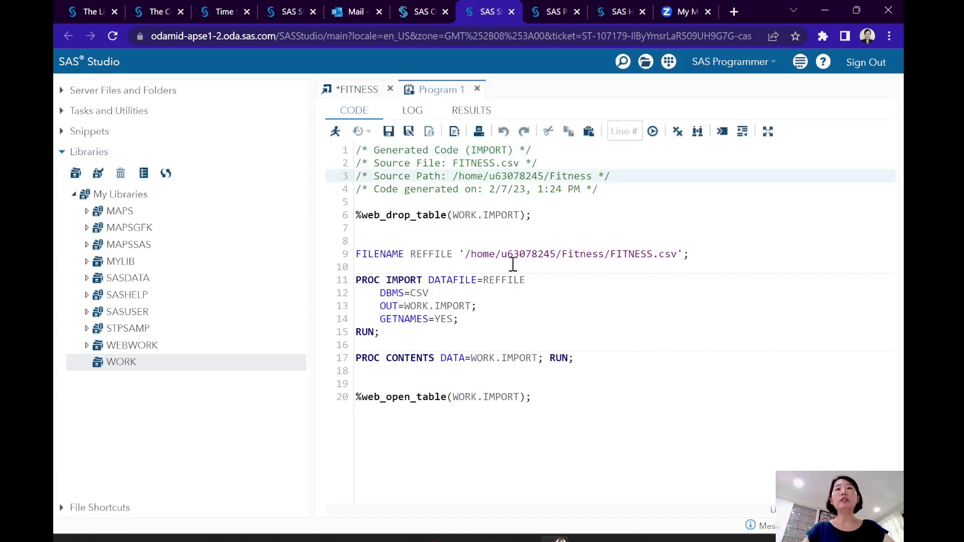
double_click(489, 150)
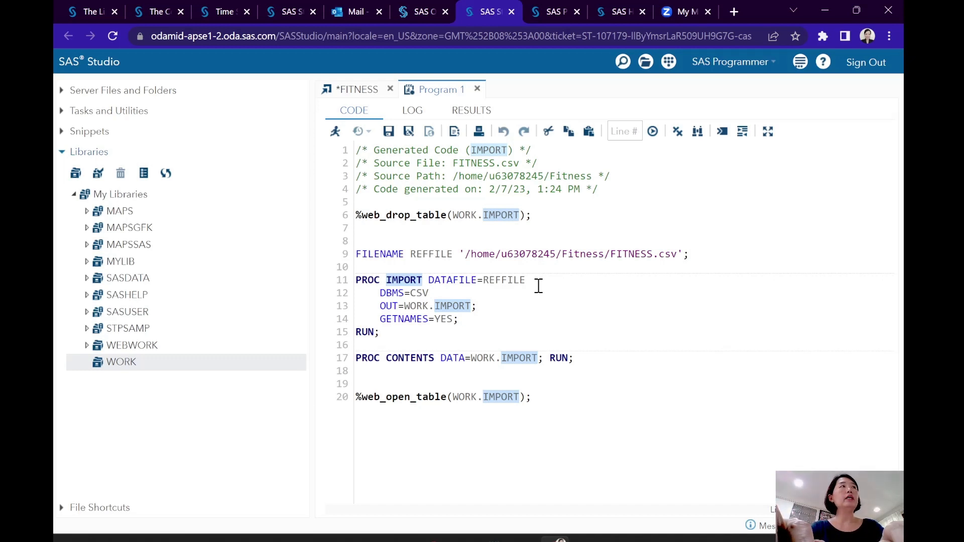
- Try replacing IMPORT with Health in the header comment, the web_drop_table call, the PROC statement and the OUT= dataset
type("Health")
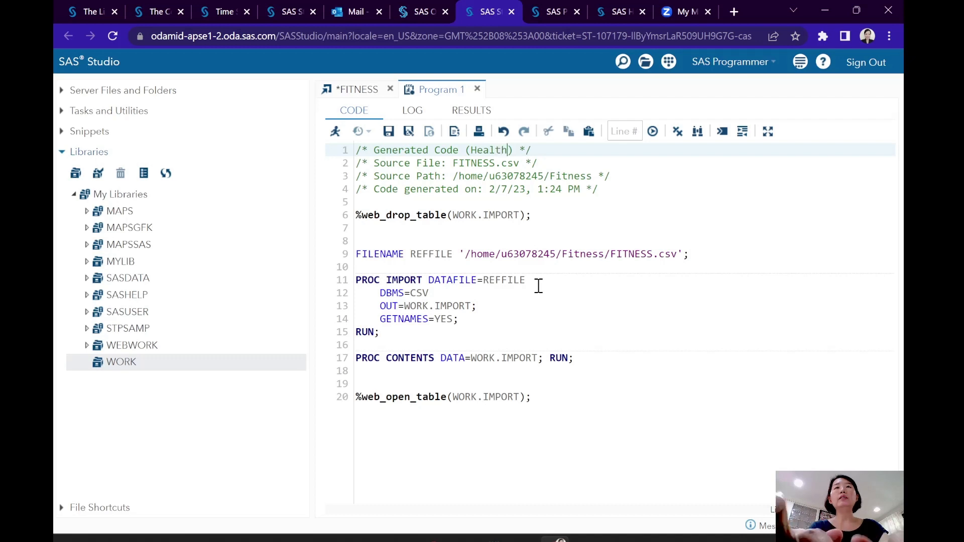
left_click(570, 271)
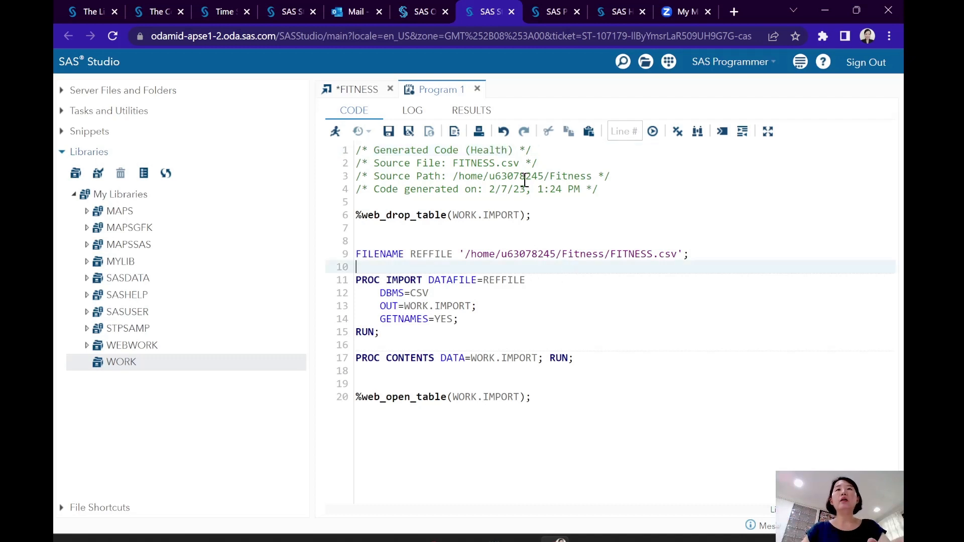
double_click(492, 151)
key("ctrl+c")
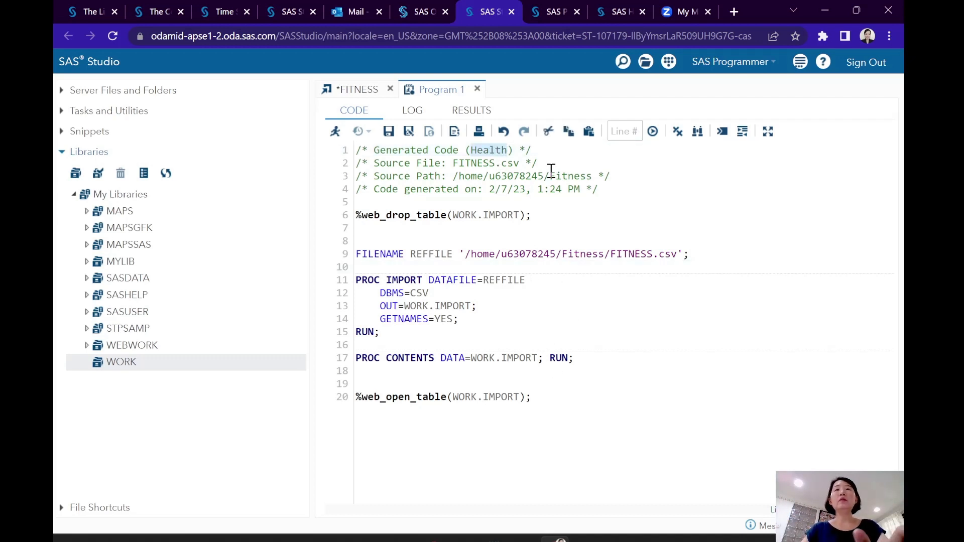
double_click(498, 216)
key("ctrl+v")
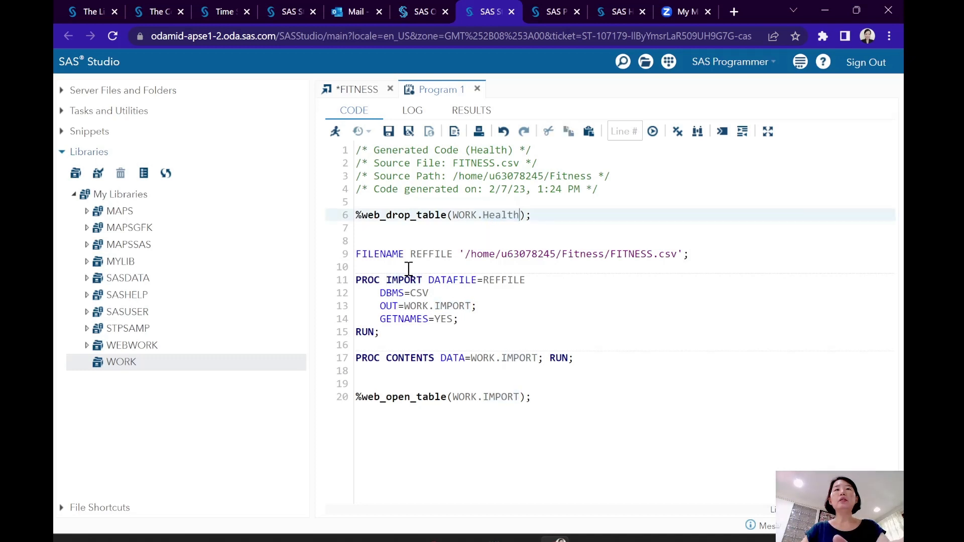
double_click(402, 280)
key("ctrl+v")
double_click(448, 306)
key("ctrl+v")
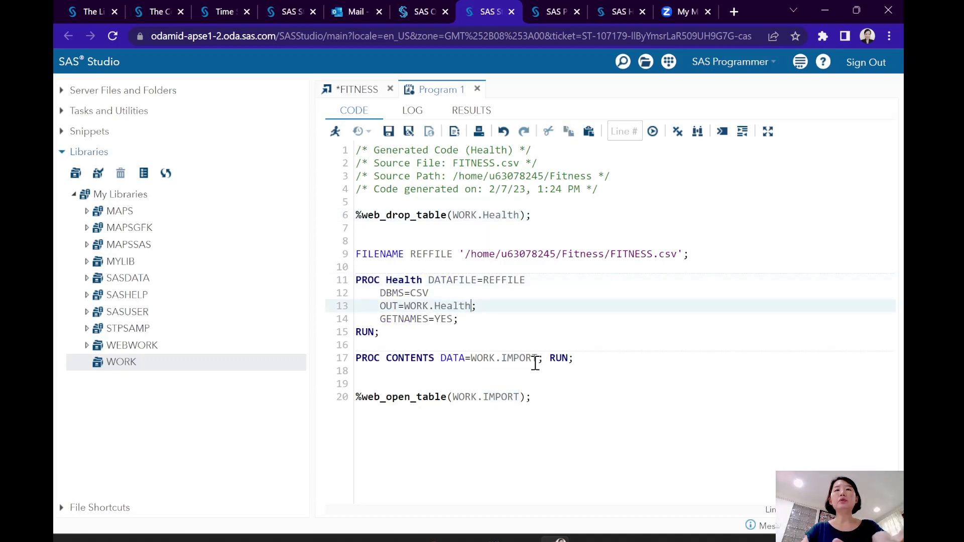
- Try changing the dataset name to Health in the PROC CONTENTS statement and the web_open_table call
double_click(515, 358)
key("ctrl+v")
left_click(498, 398)
double_click(497, 398)
key("ctrl+v")
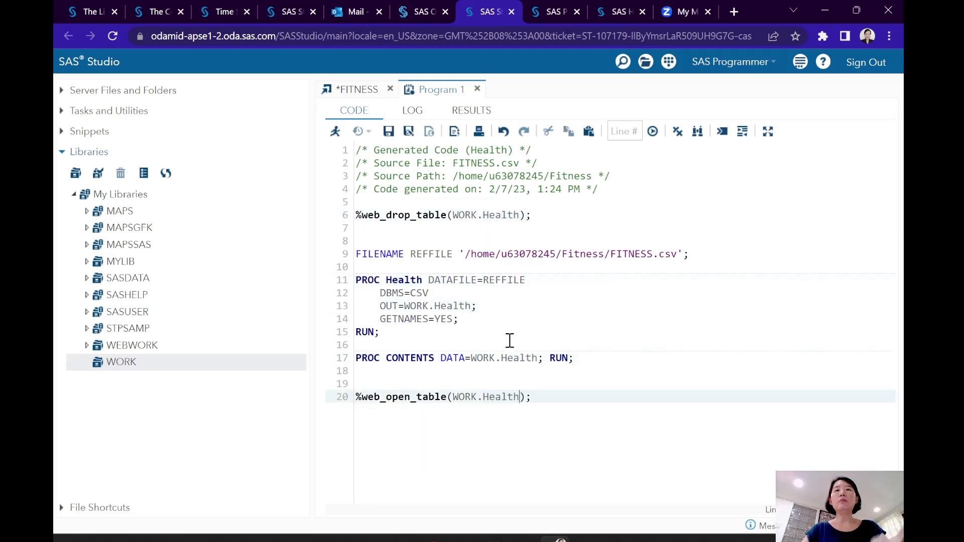
left_click(409, 291)
left_click(459, 306)
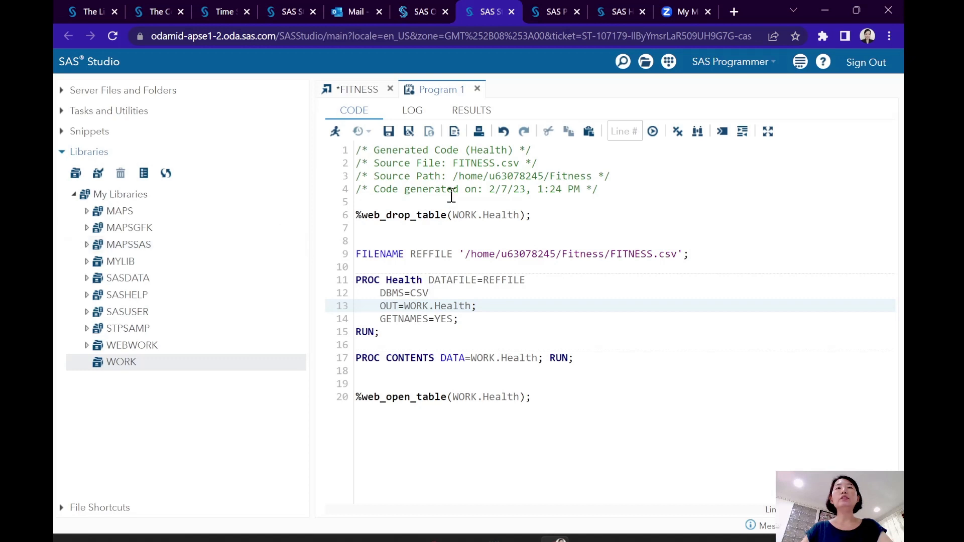
- Copy FITNESS from the source file name and put it in the header comment, web_drop_table call and PROC statement
left_click(476, 166)
double_click(478, 164)
key("ctrl+c")
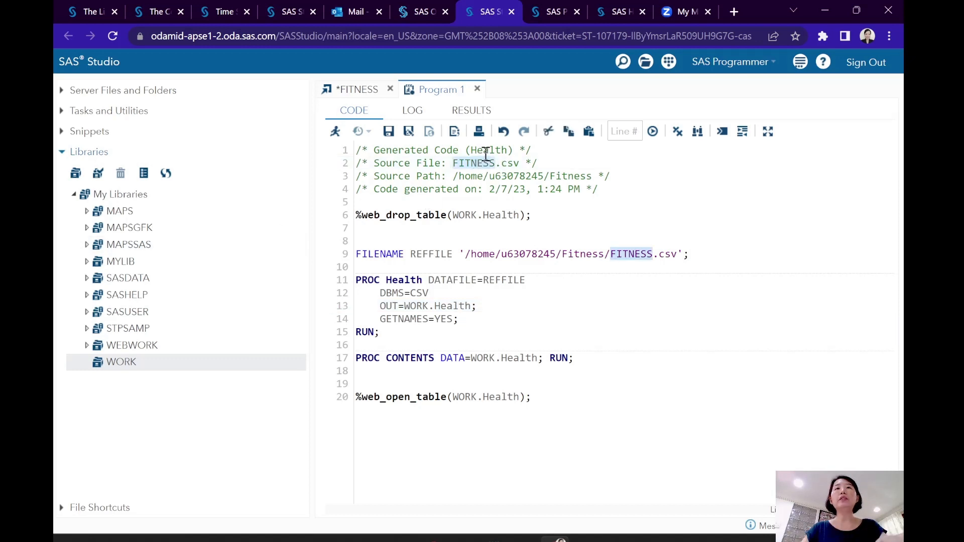
double_click(486, 150)
key("ctrl+v")
double_click(495, 215)
key("ctrl+v")
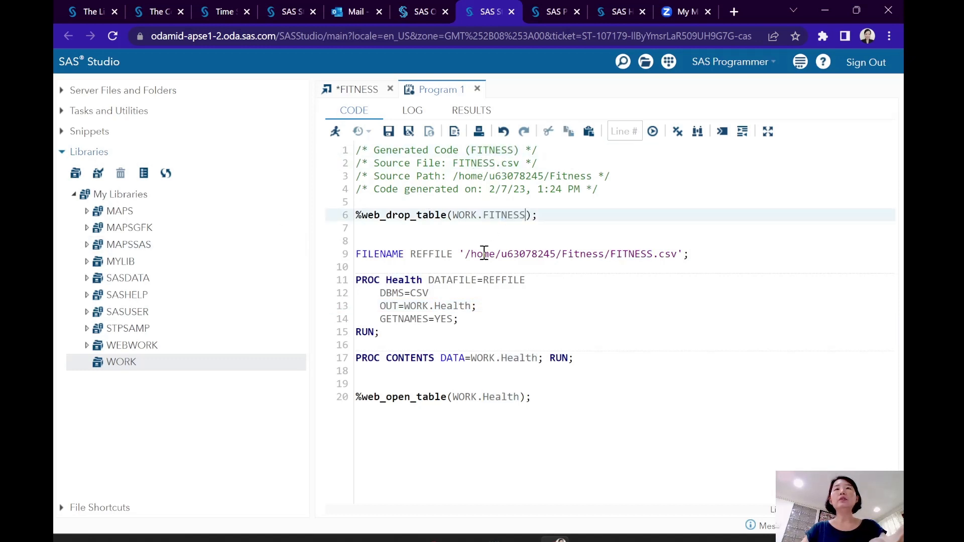
double_click(416, 279)
key("ctrl+v")
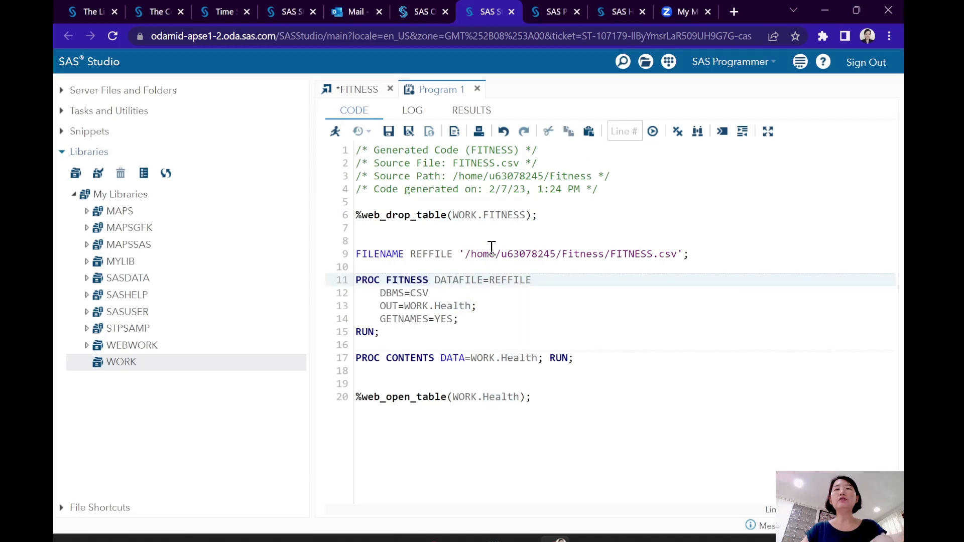
- Change the dataset name to FITNESS in the OUT= option, the PROC CONTENTS statement and the web_open_table call
double_click(459, 306)
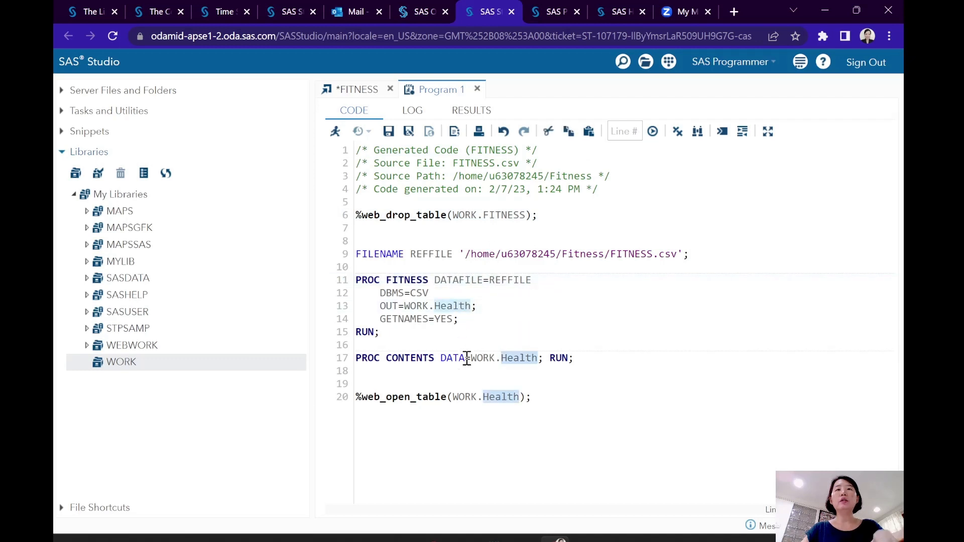
key("ctrl+v")
double_click(517, 357)
key("ctrl+v")
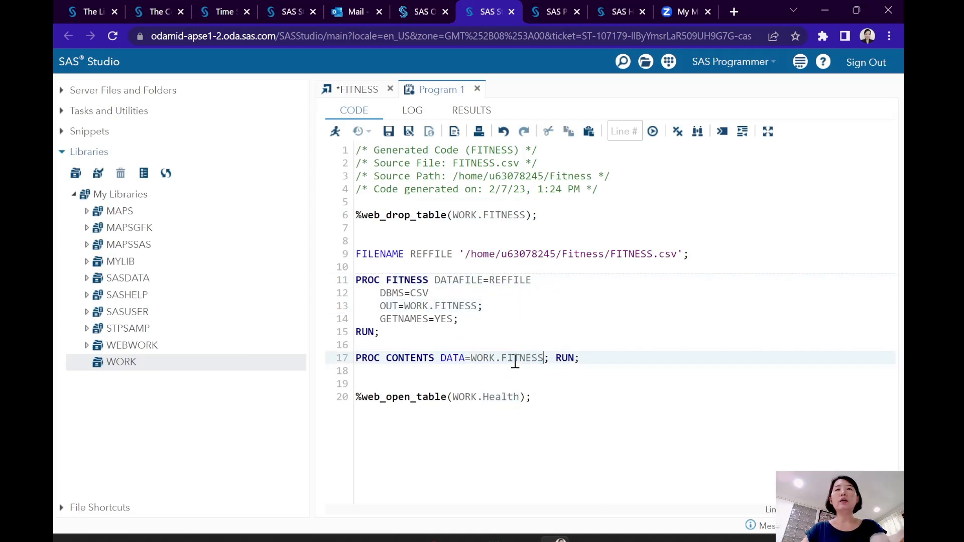
double_click(500, 397)
key("ctrl+v")
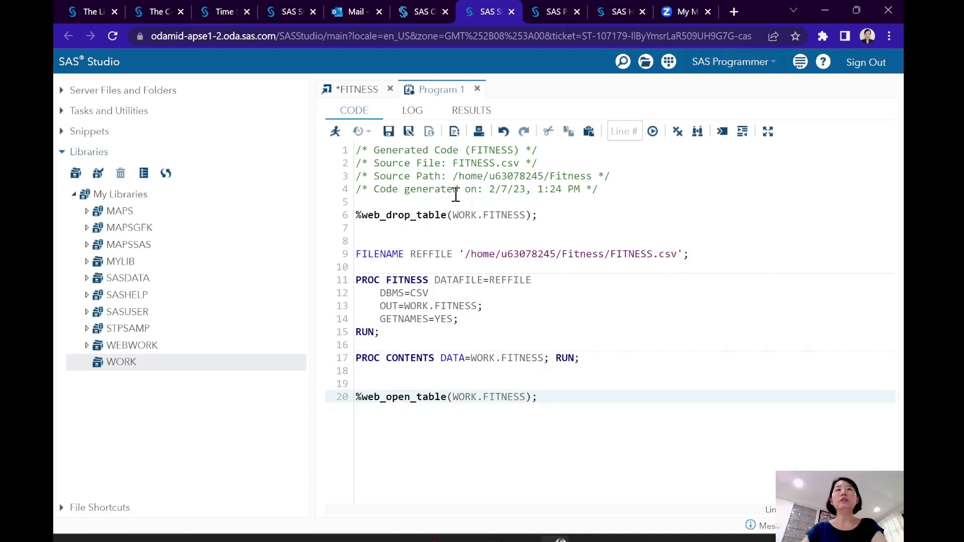
- Run the edited program and review the log with its list of errors expanded
left_click(335, 131)
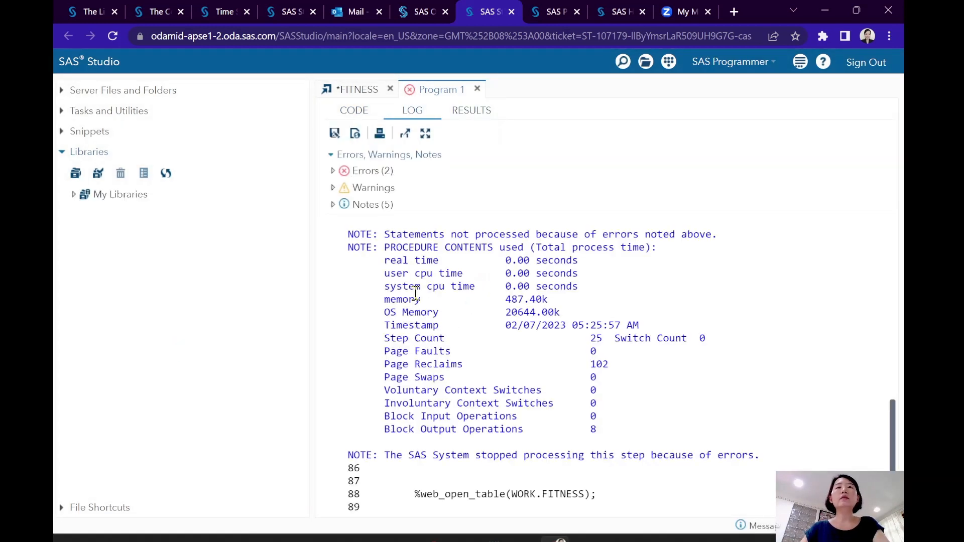
scroll(430, 307, "down", 2)
scroll(433, 315, "up", 8)
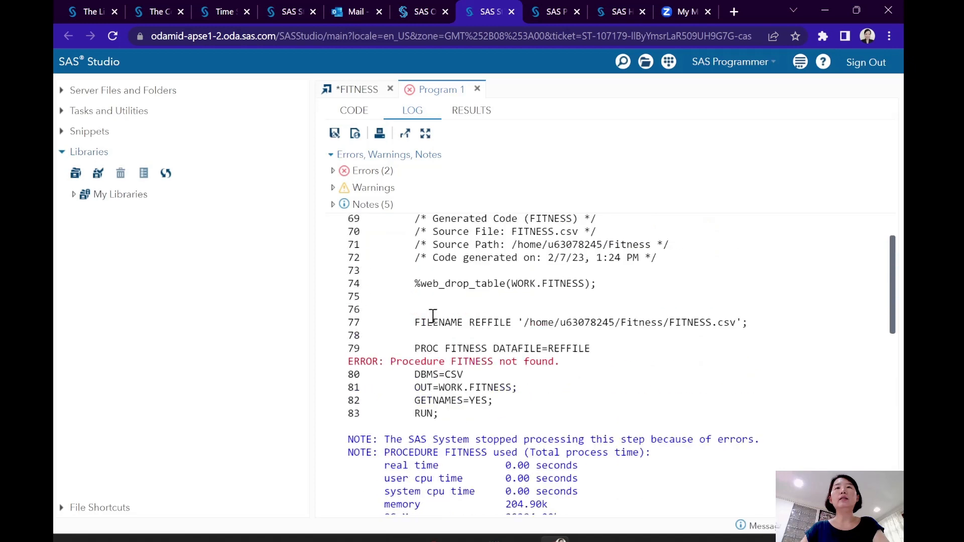
scroll(433, 315, "up", 2)
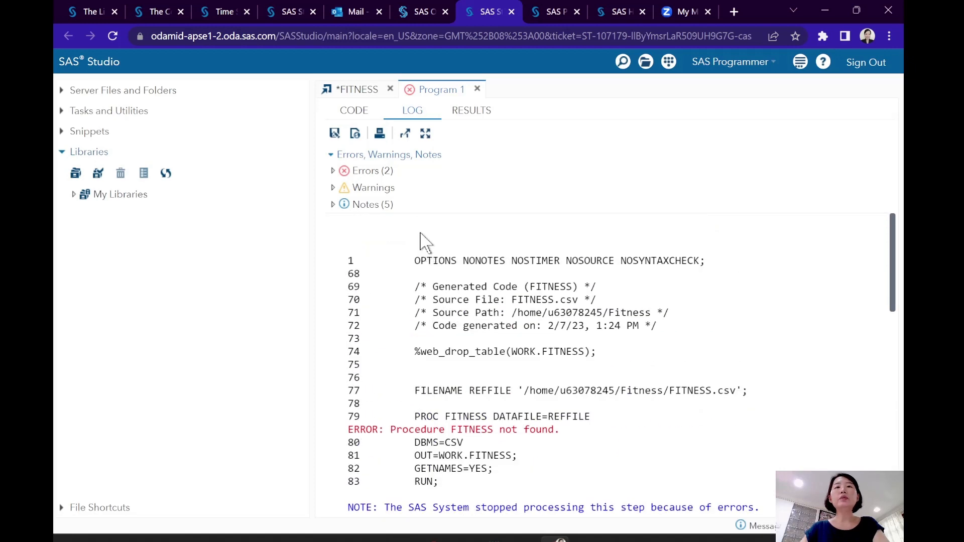
left_click(333, 172)
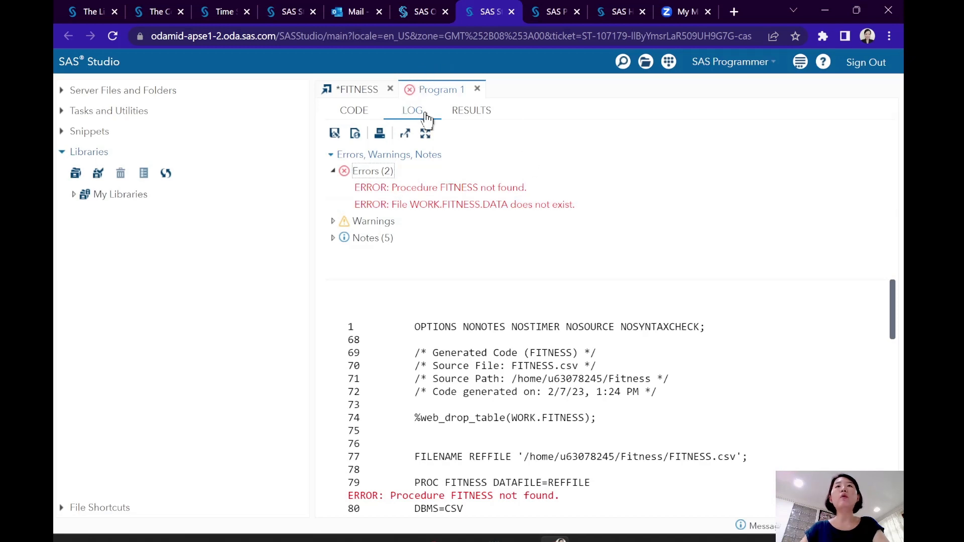
- Return to the code and examine each place where FITNESS is used, comparing the file path, PROC statement and dataset names
left_click(352, 111)
left_click(467, 255)
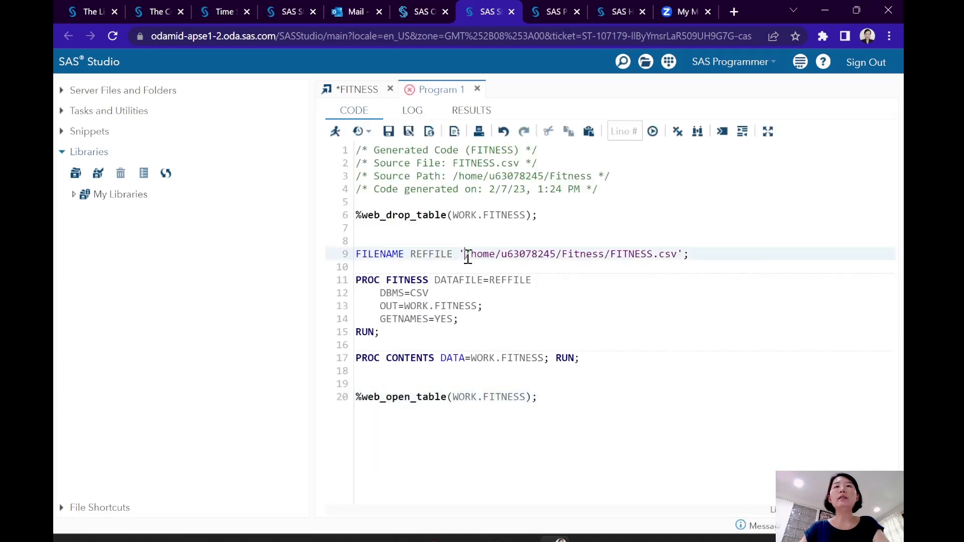
left_click(458, 163)
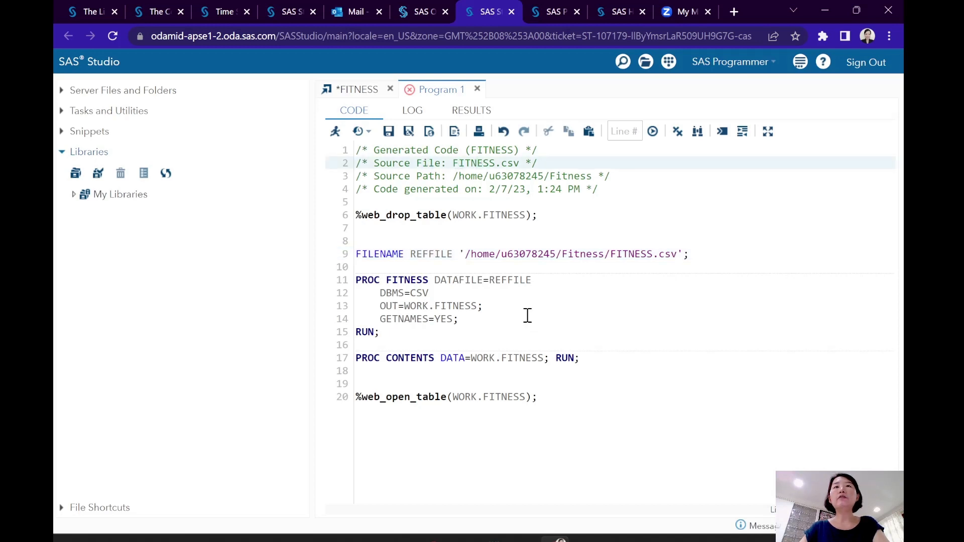
left_click_drag(648, 255, 672, 254)
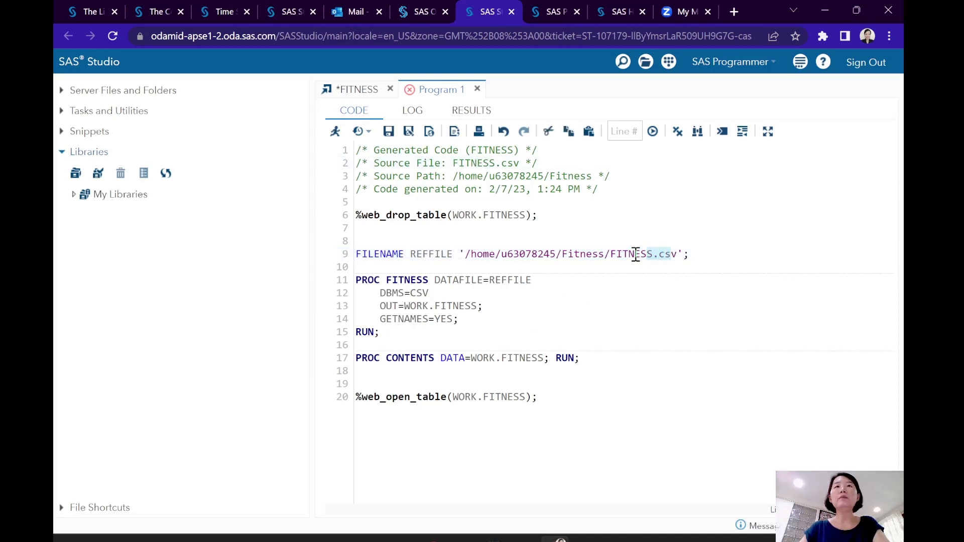
left_click(509, 280)
double_click(407, 277)
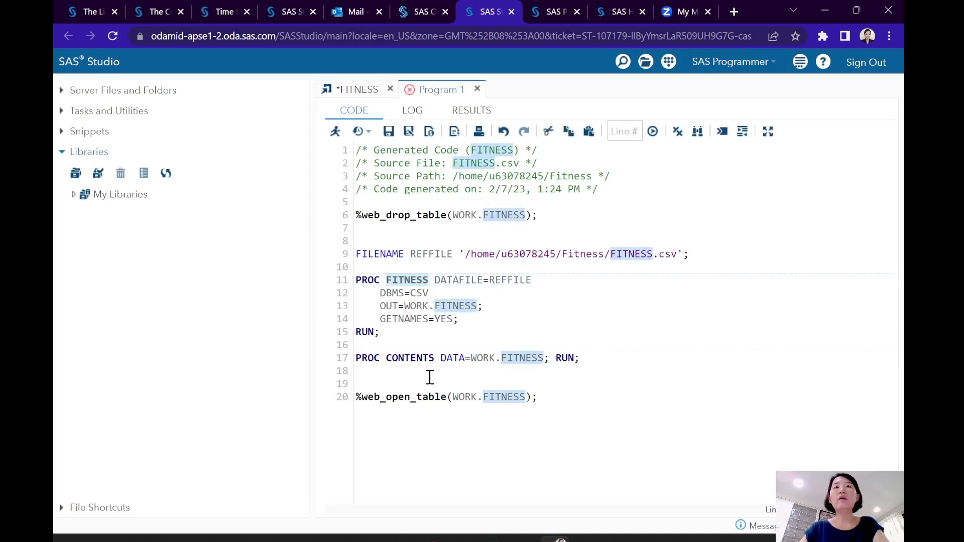
left_click(460, 298)
double_click(454, 305)
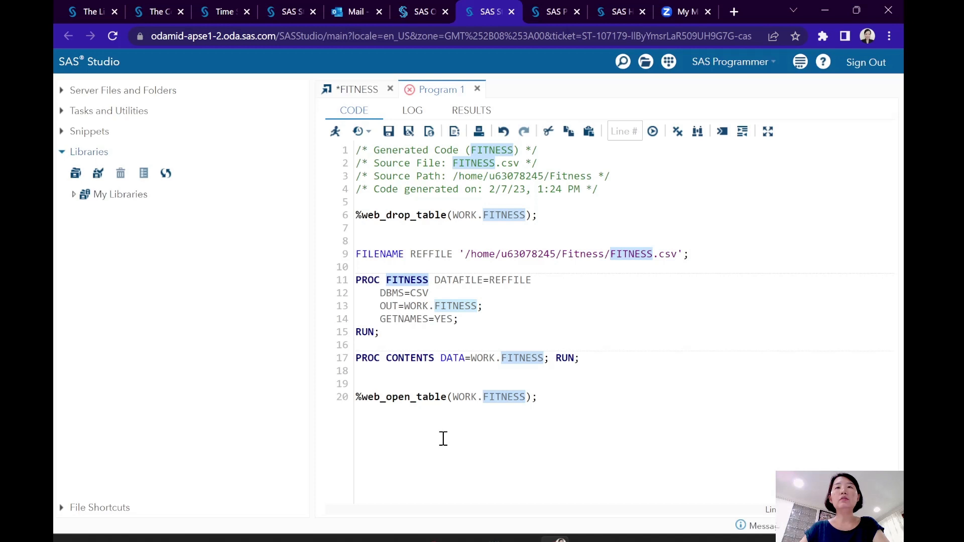
left_click(444, 397)
double_click(505, 398)
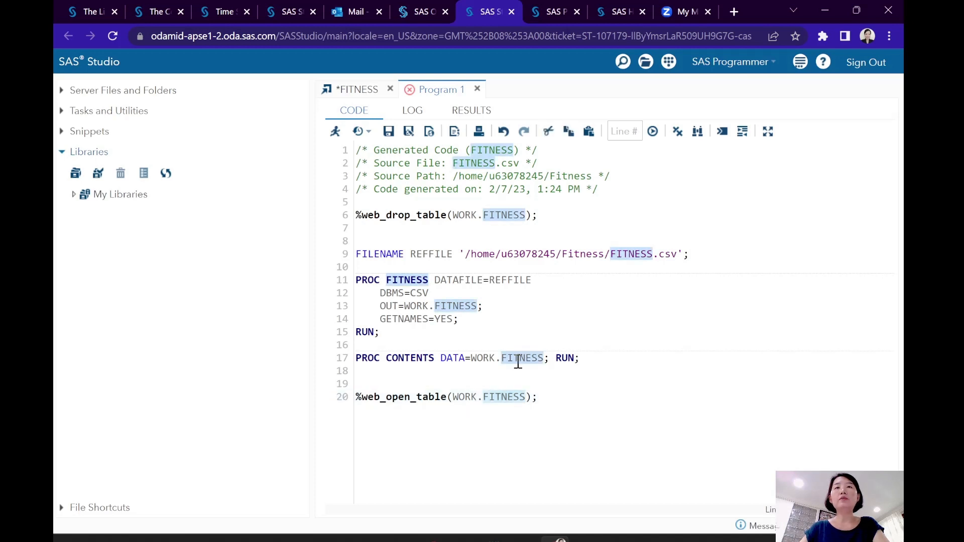
double_click(519, 358)
double_click(458, 305)
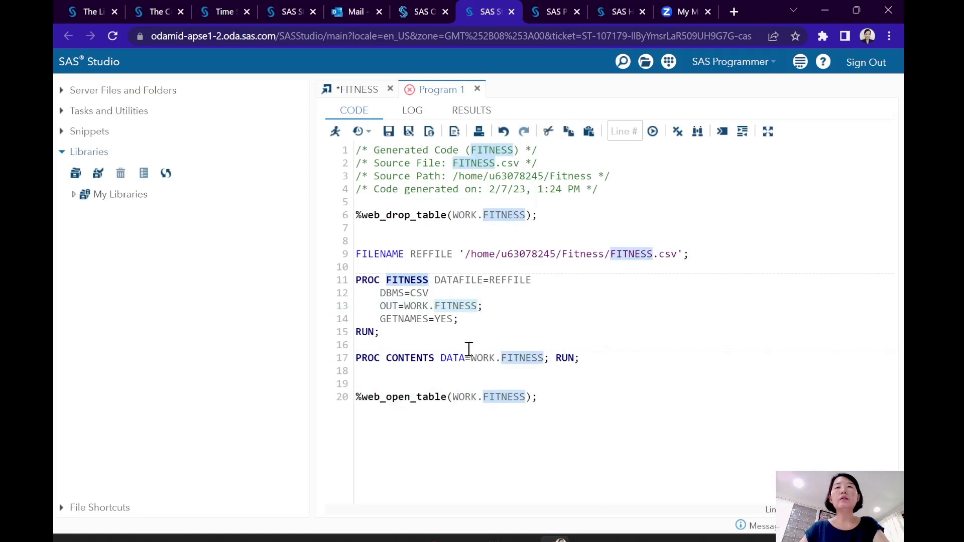
double_click(405, 282)
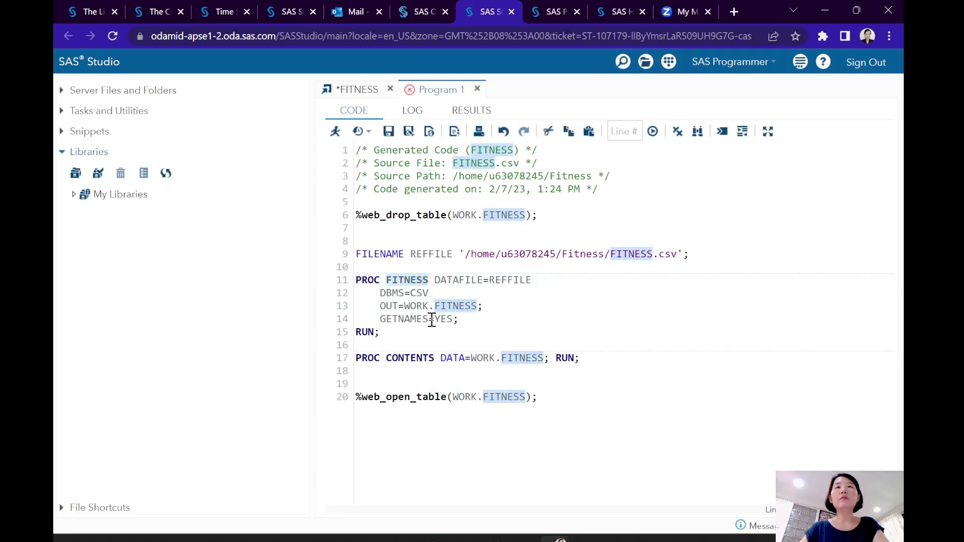
left_click(427, 265)
double_click(634, 254)
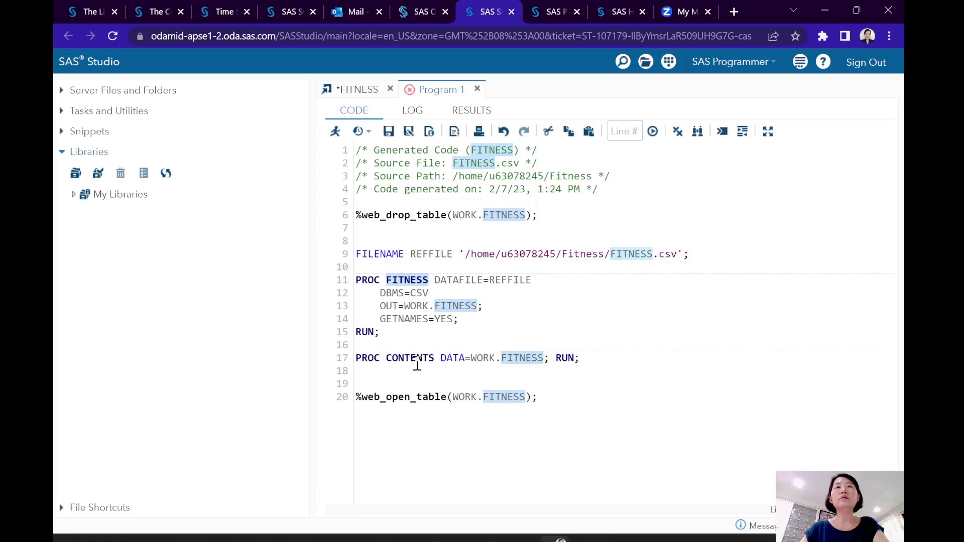
- Undo all the name replacements back to the originally generated IMPORT code
left_click(503, 131)
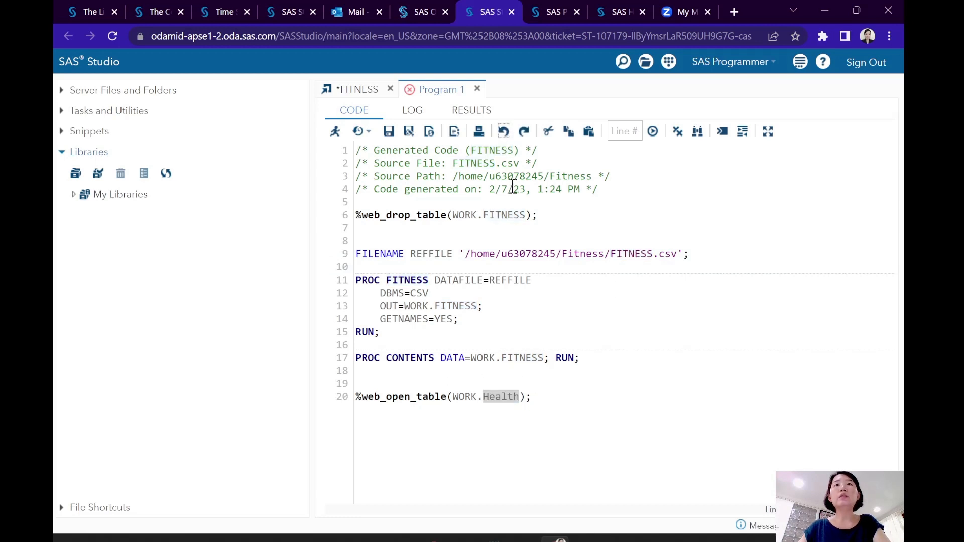
left_click(502, 133)
left_click(502, 133)
left_click(502, 133)
left_click(502, 133)
left_click(502, 133)
left_click(502, 133)
left_click(502, 134)
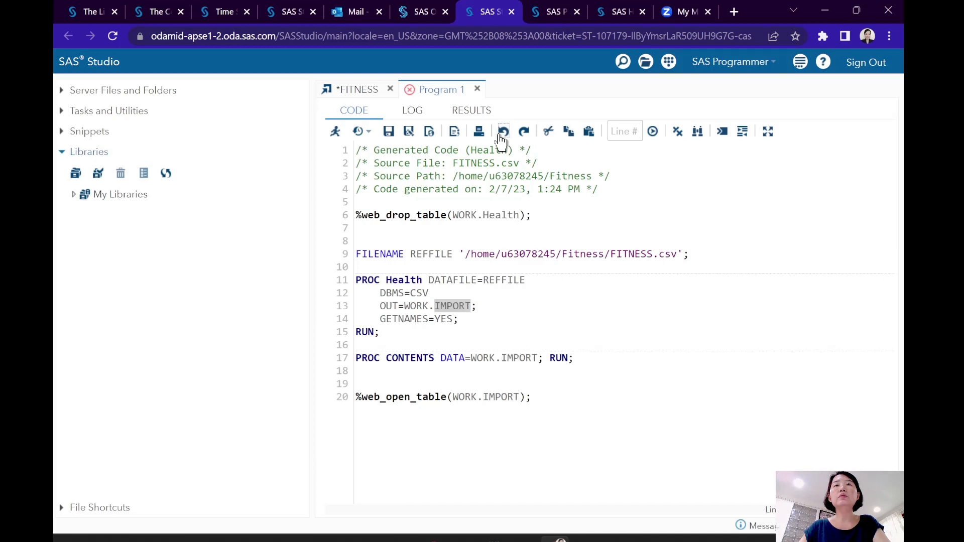
left_click(502, 133)
left_click(502, 133)
left_click(502, 133)
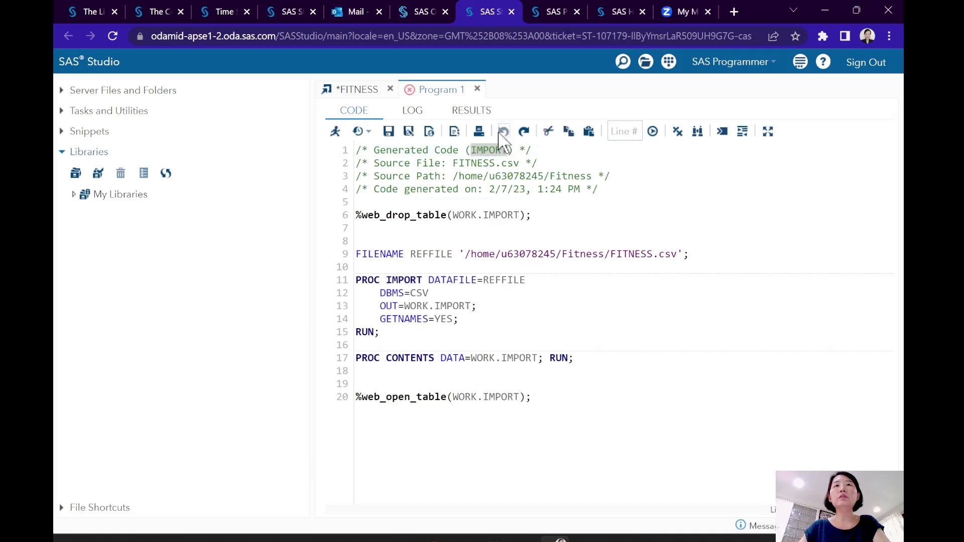
- Copy FITNESS from the source file comment and set the PROC IMPORT output dataset to WORK.FITNESS
left_click(498, 292)
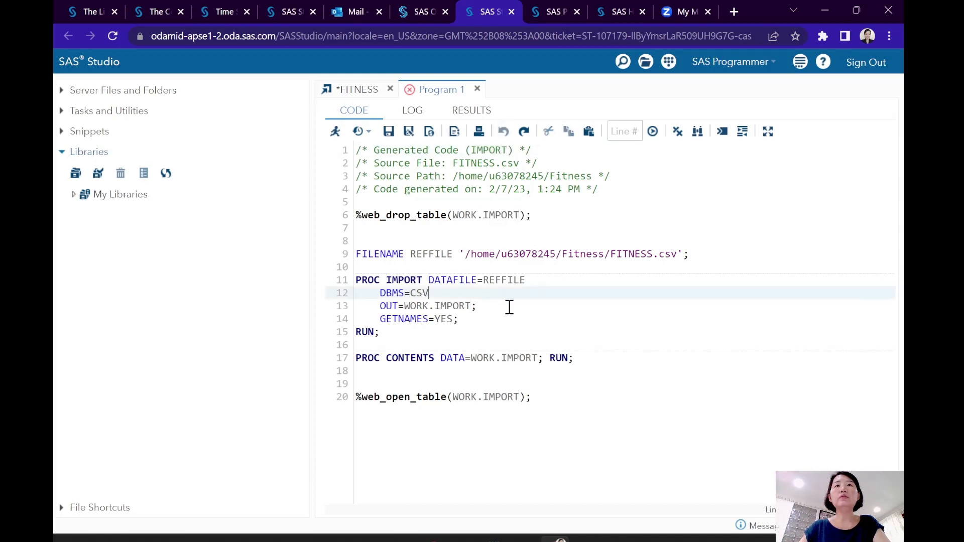
left_click(419, 284)
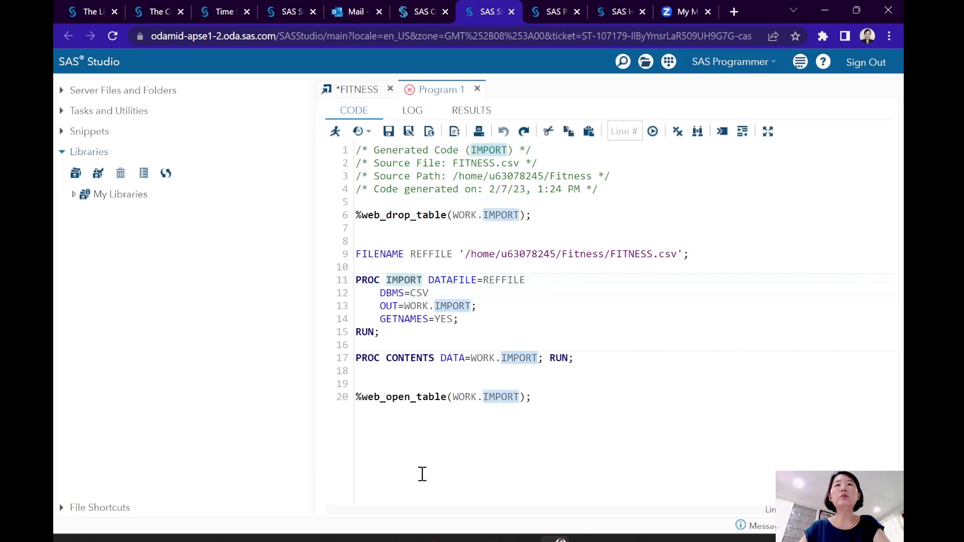
left_click(532, 349)
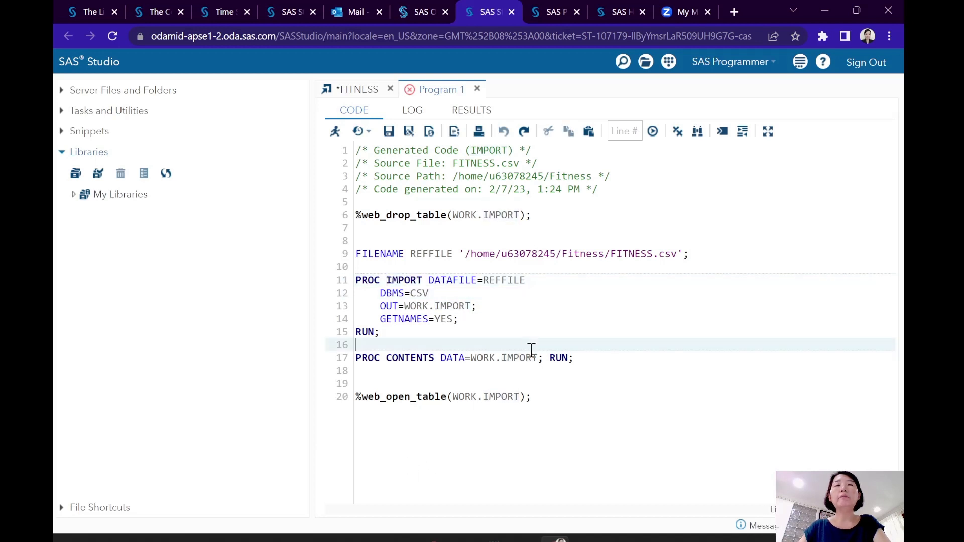
double_click(474, 163)
key("ctrl+c")
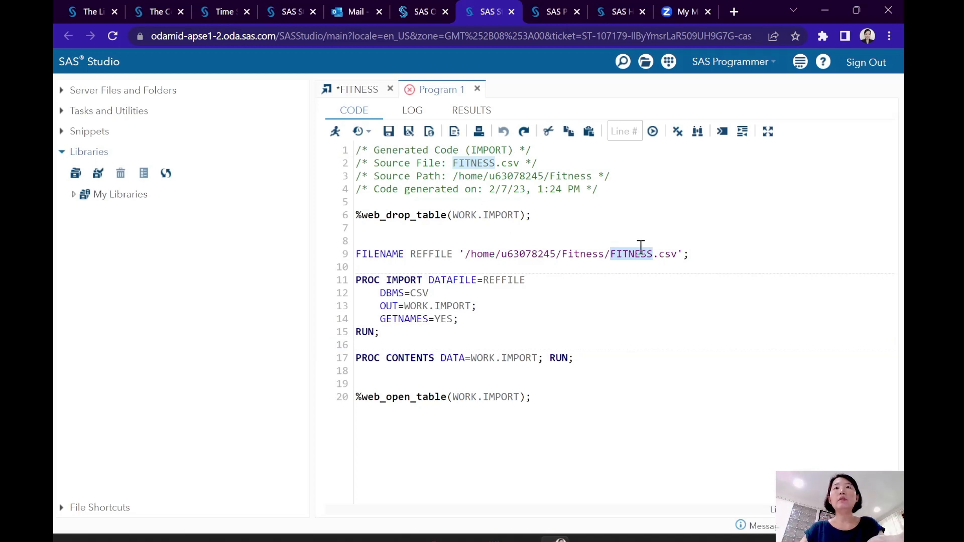
left_click(618, 257)
left_click(544, 317)
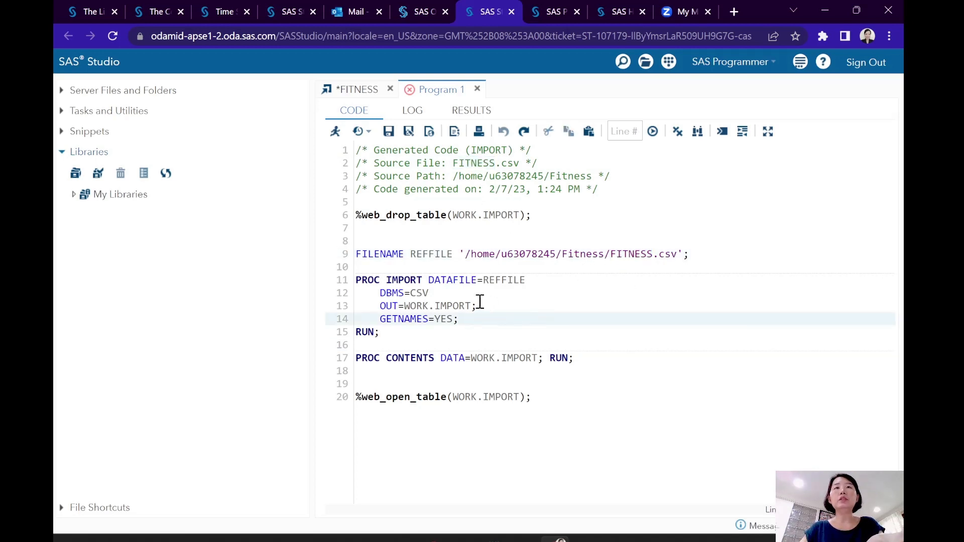
double_click(460, 306)
key("ctrl+v")
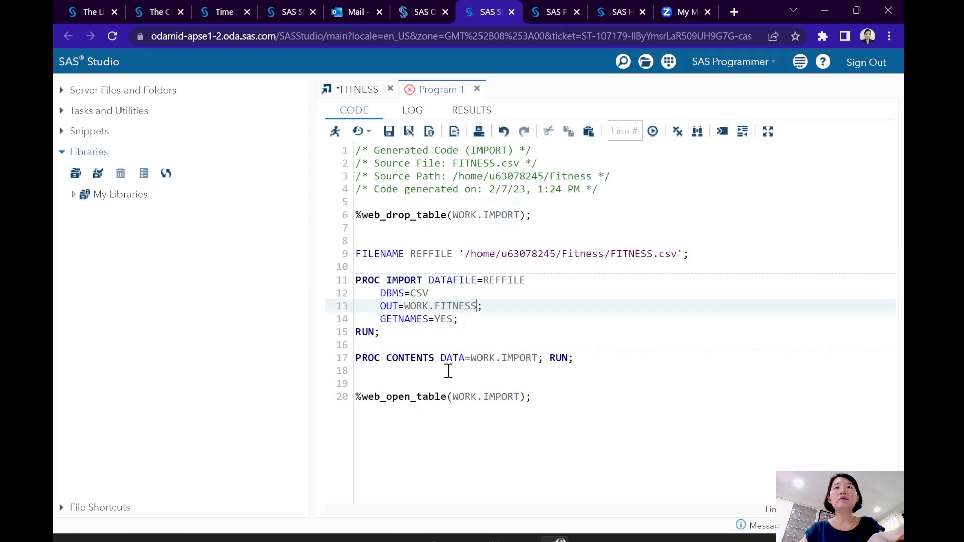
- Replace IMPORT with FITNESS in the PROC CONTENTS, %web_open_table and %web_drop_table statements so each refers to WORK.FITNESS
double_click(518, 358)
key("ctrl+v")
double_click(504, 397)
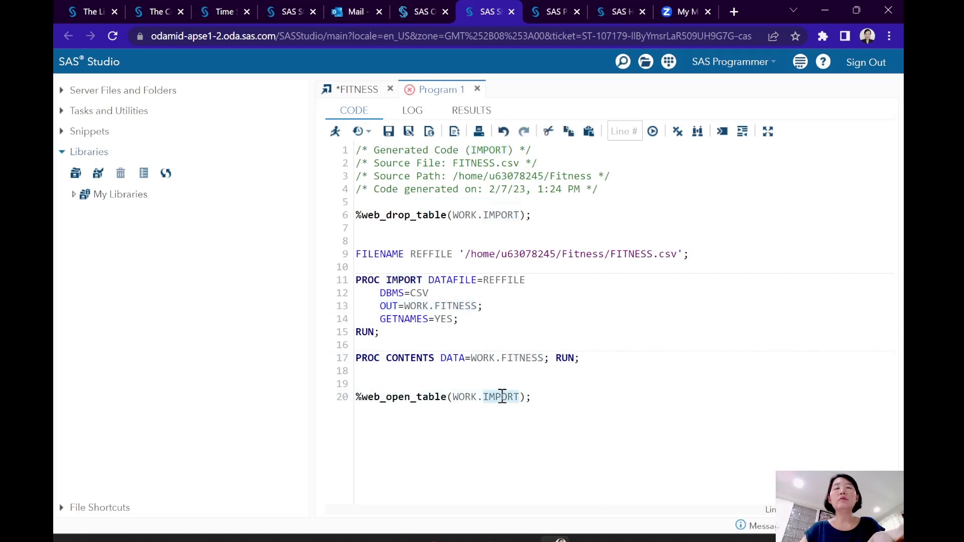
key("ctrl+v")
double_click(494, 215)
key("ctrl+v")
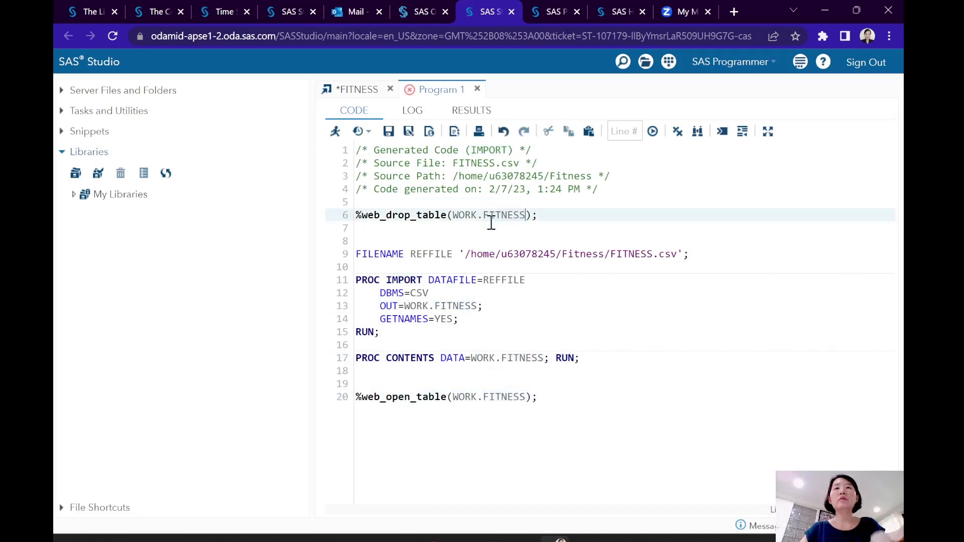
- Run the corrected import program and return to its code to review the DATAFILE and OUT settings
left_click(337, 132)
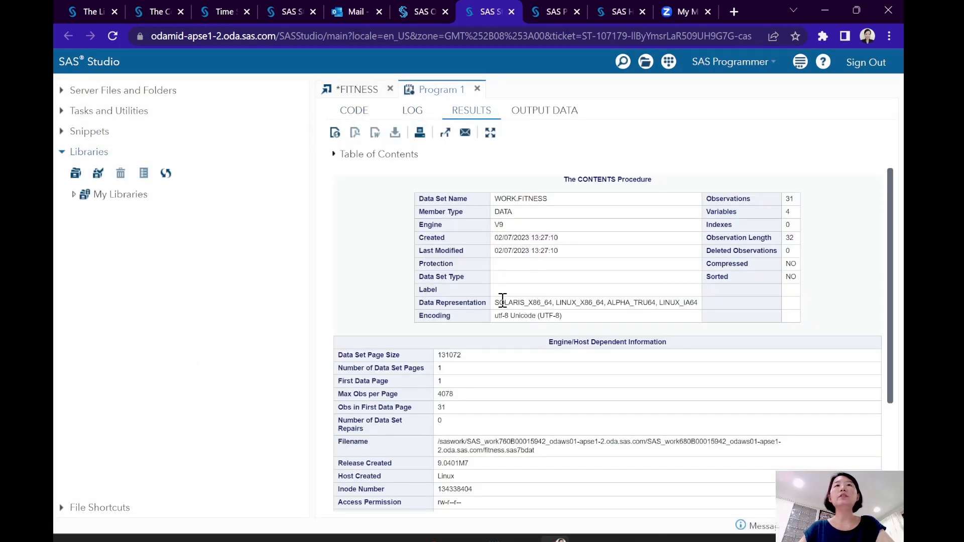
left_click(354, 111)
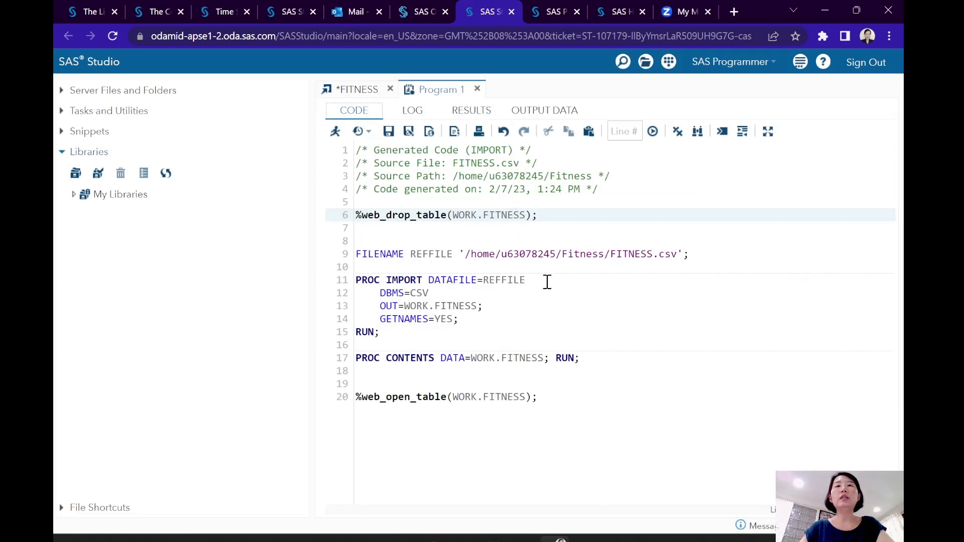
left_click(484, 283)
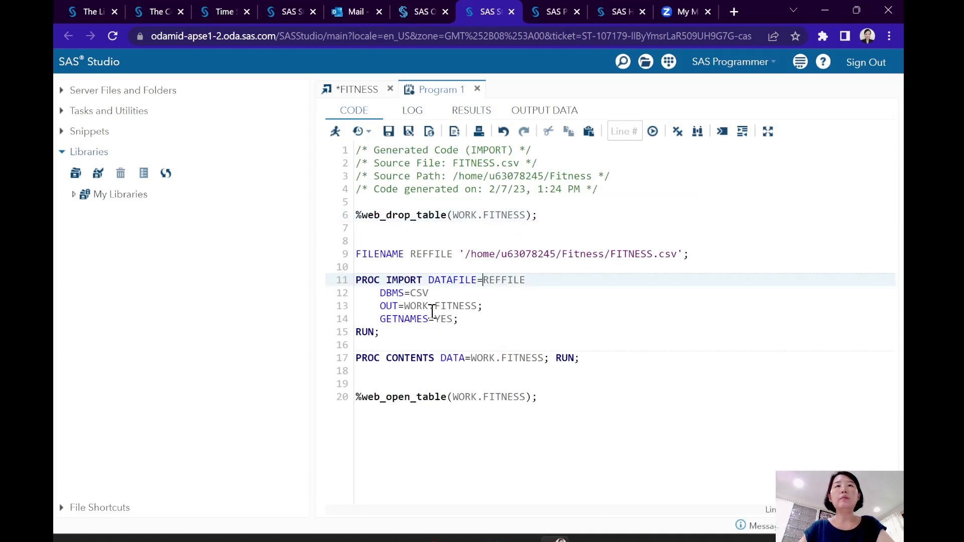
left_click(454, 306)
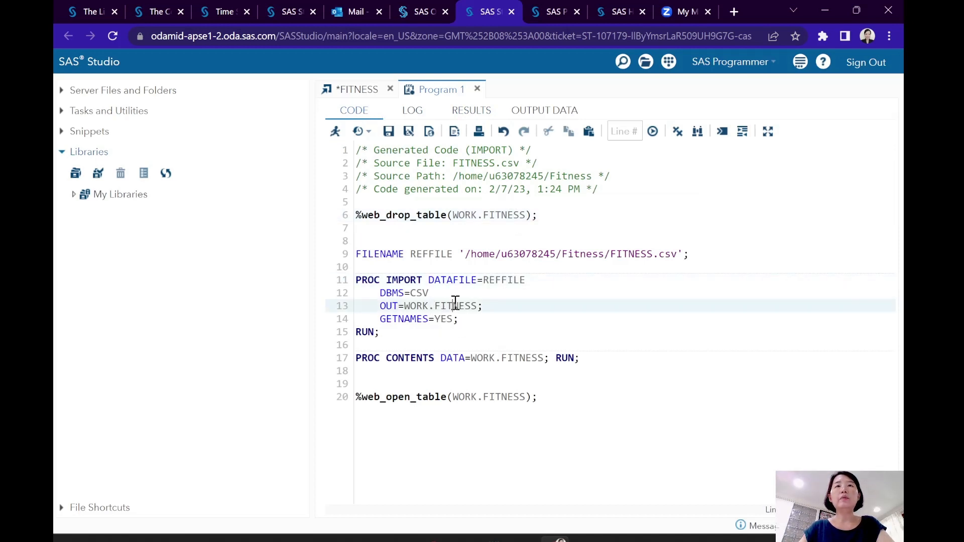
- Open the FITNESS table from the WORK library and view all its columns from Age to RunTime
left_click(74, 195)
left_click(87, 363)
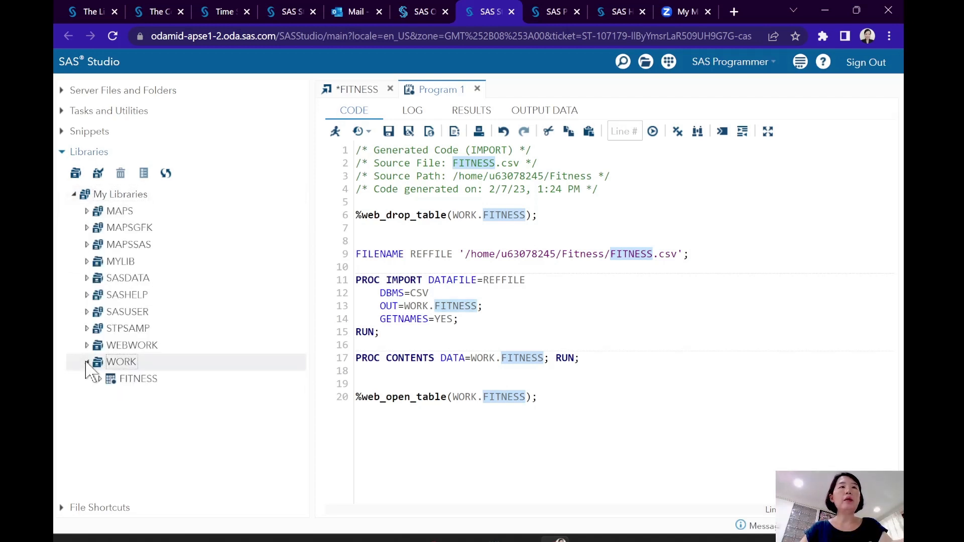
left_click(133, 381)
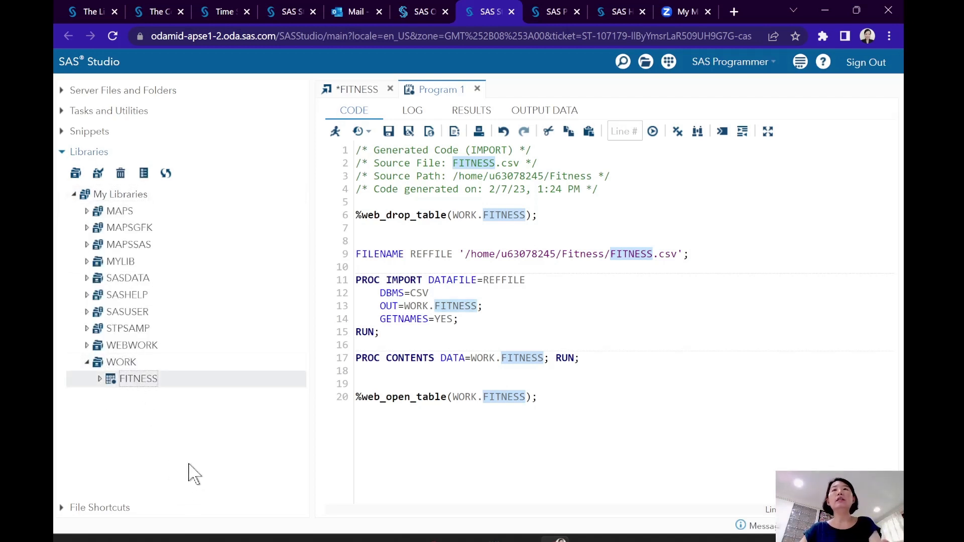
double_click(166, 383)
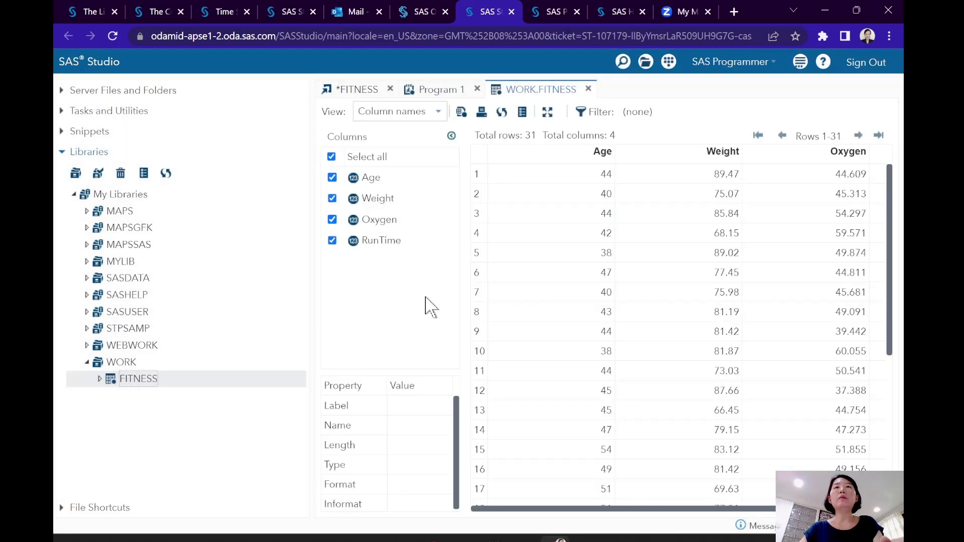
left_click(743, 508)
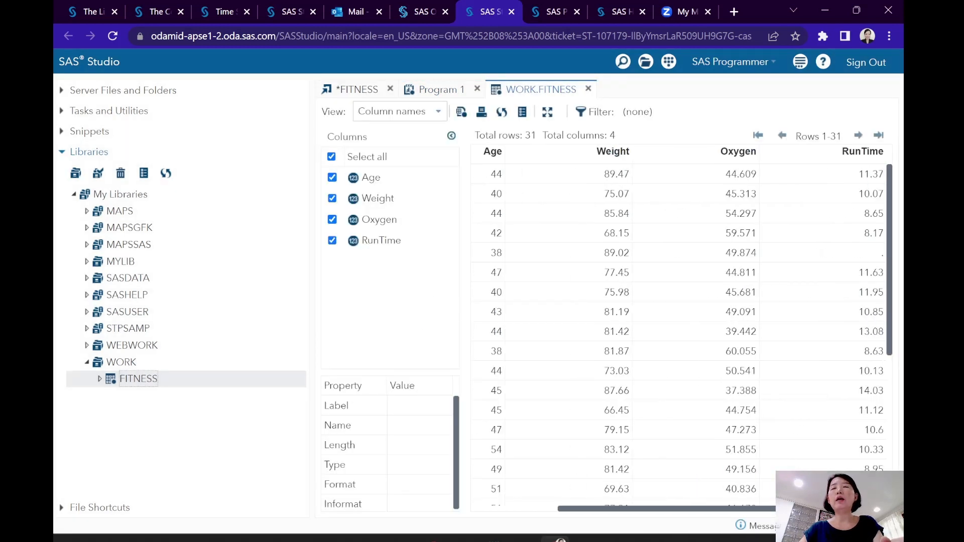
left_click_drag(776, 509, 624, 509)
left_click_drag(688, 510, 800, 509)
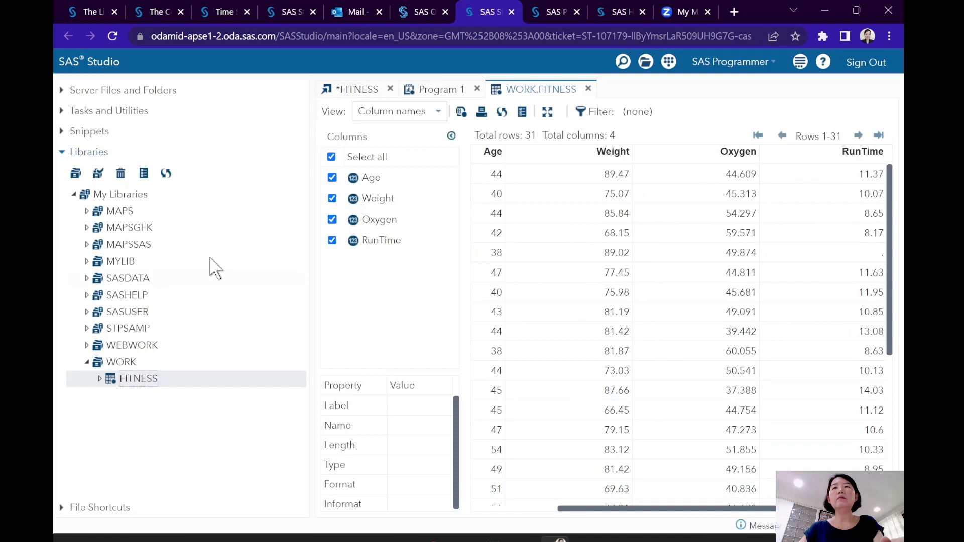
- Compare the uploaded FITNESS.csv in the server's Fitness folder with the imported FITNESS table in the WORK library
left_click(63, 93)
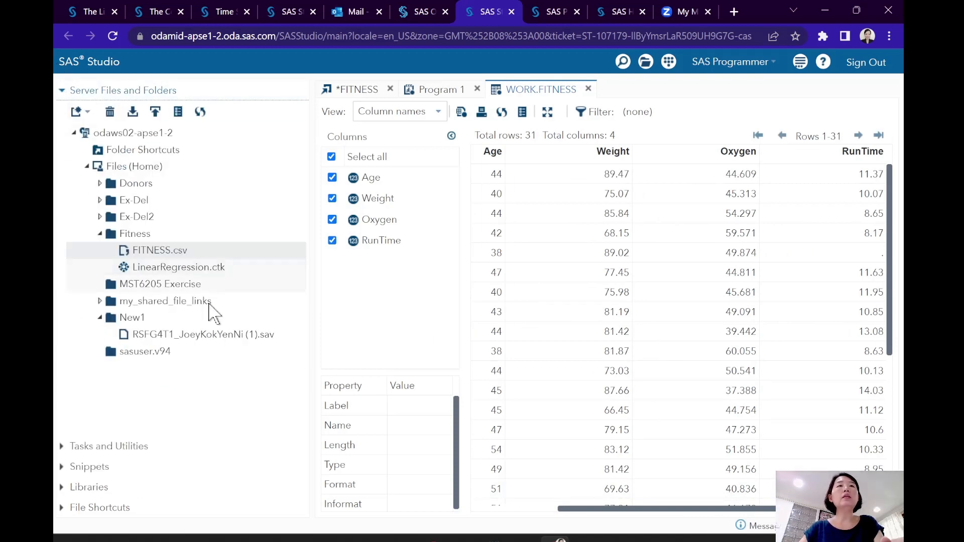
left_click(156, 251)
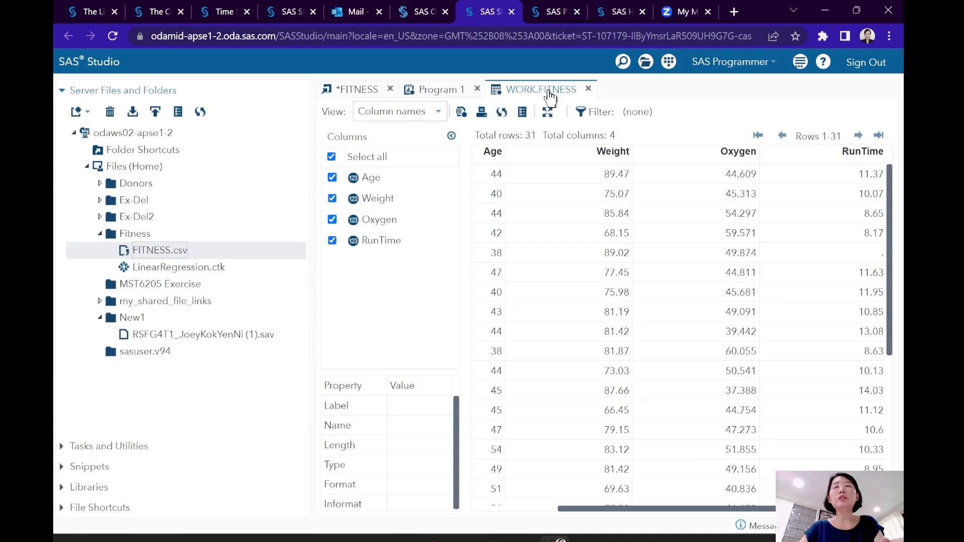
left_click(64, 488)
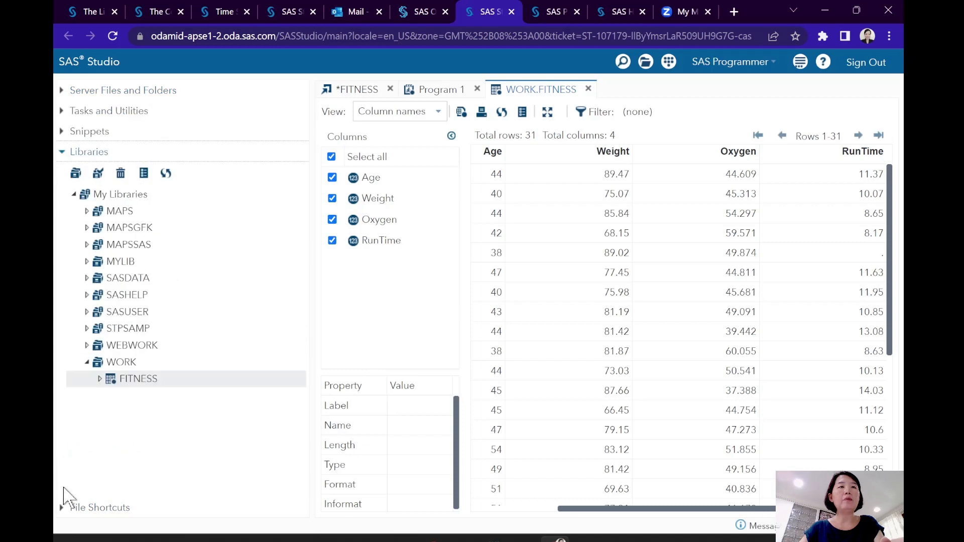
left_click(138, 380)
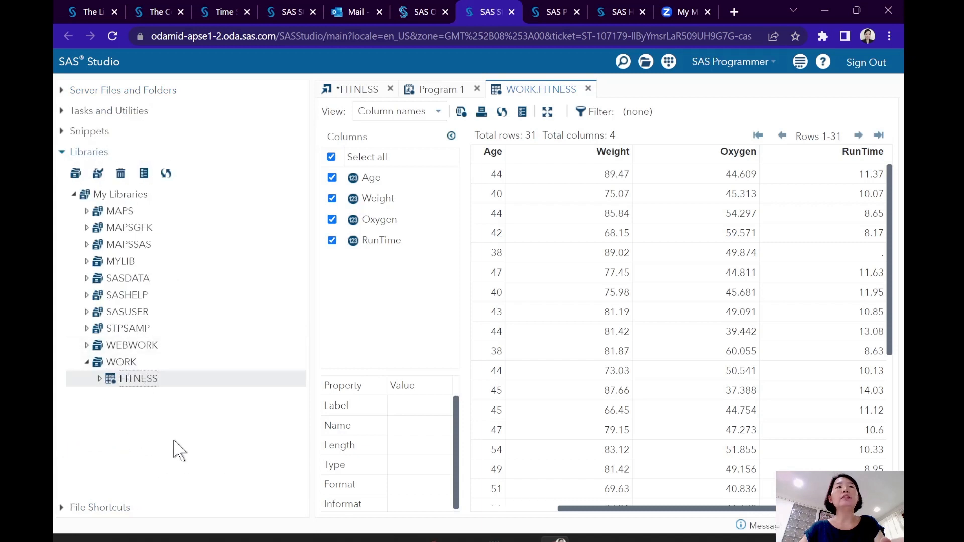
left_click(62, 91)
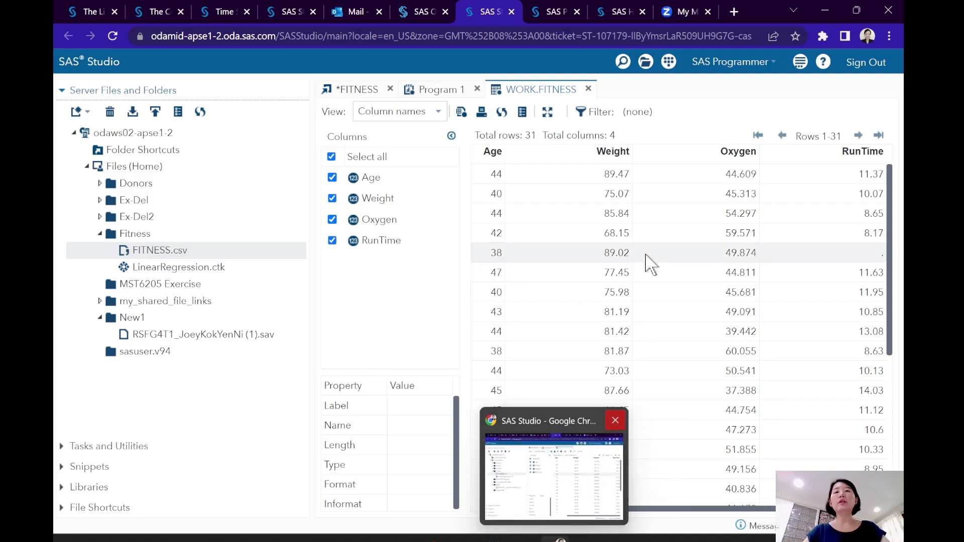
mouse_move(513, 533)
left_click(607, 496)
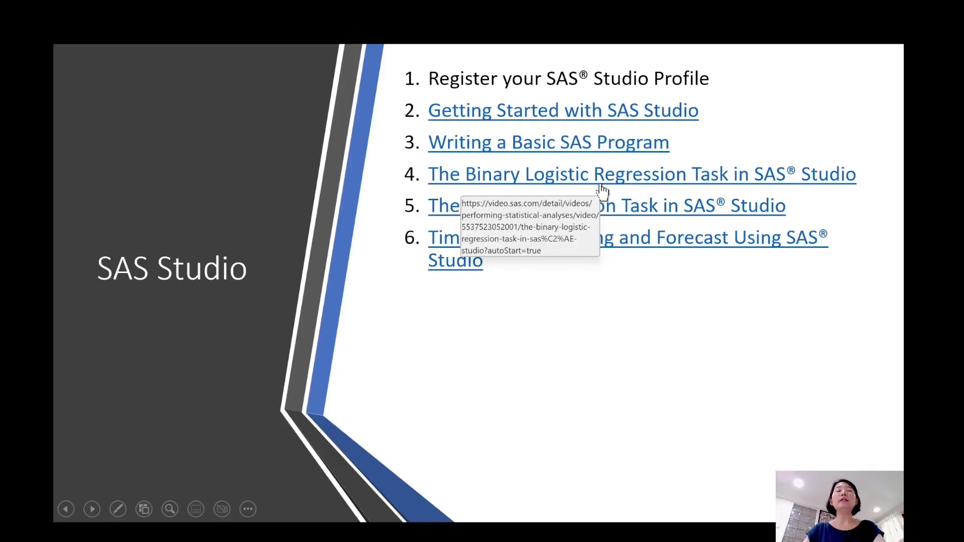
key("alt+Tab")
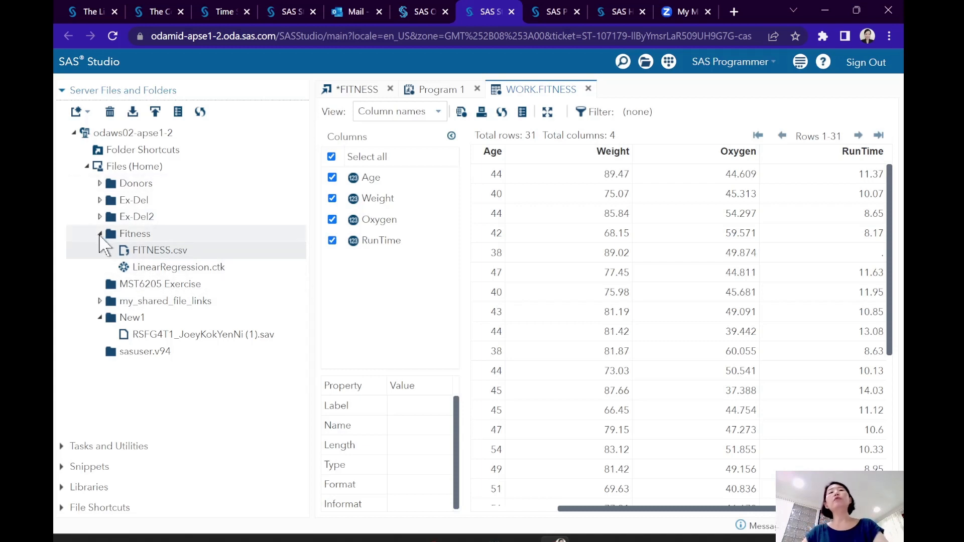
key("alt+Tab")
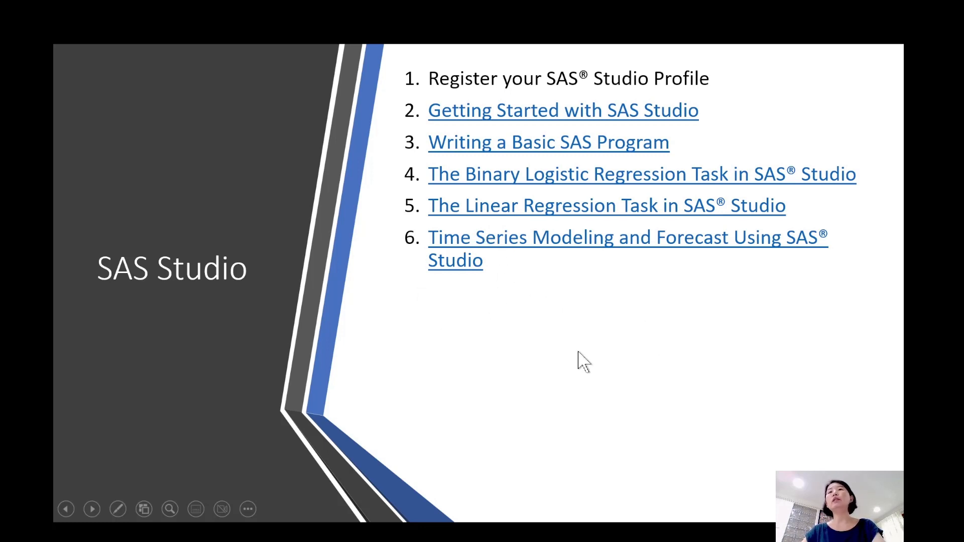
key("alt+Tab")
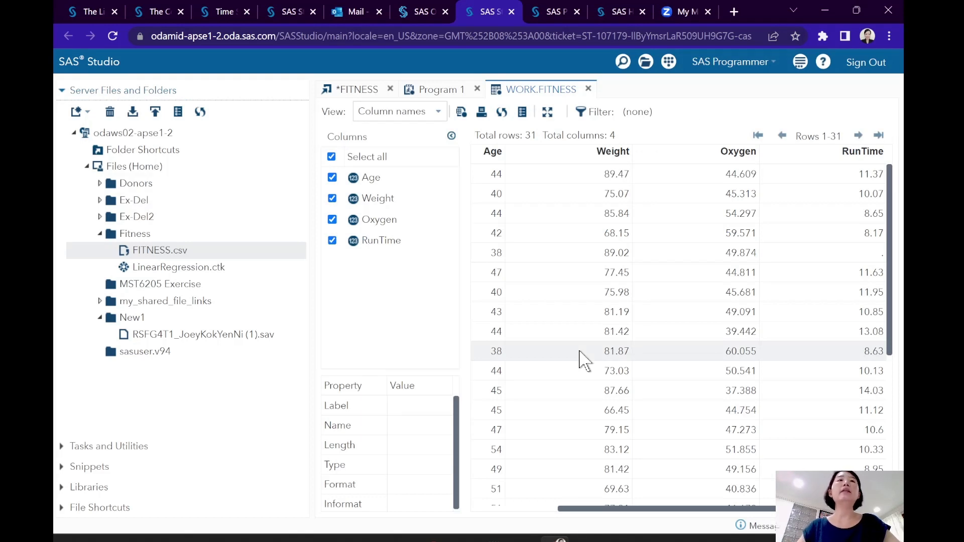
- Collapse the Fitness and New1 folders and browse the available tasks, from Data and Statistics through Linear Models and Forecasting to Utilities
left_click(99, 234)
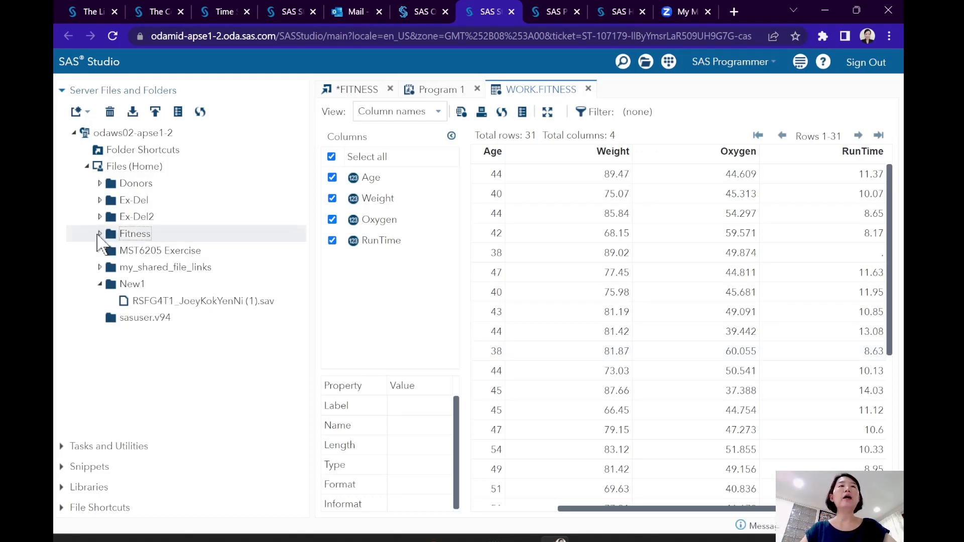
left_click(99, 285)
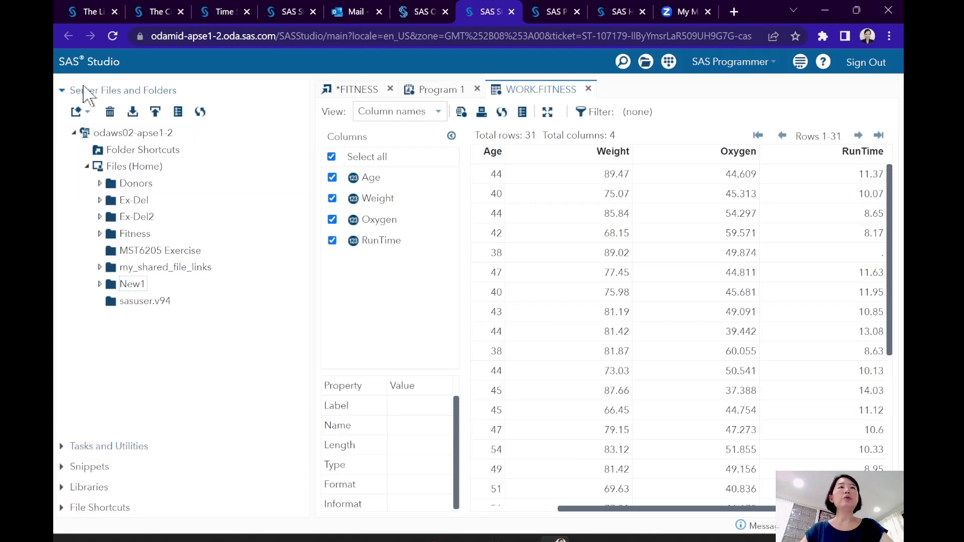
left_click(62, 447)
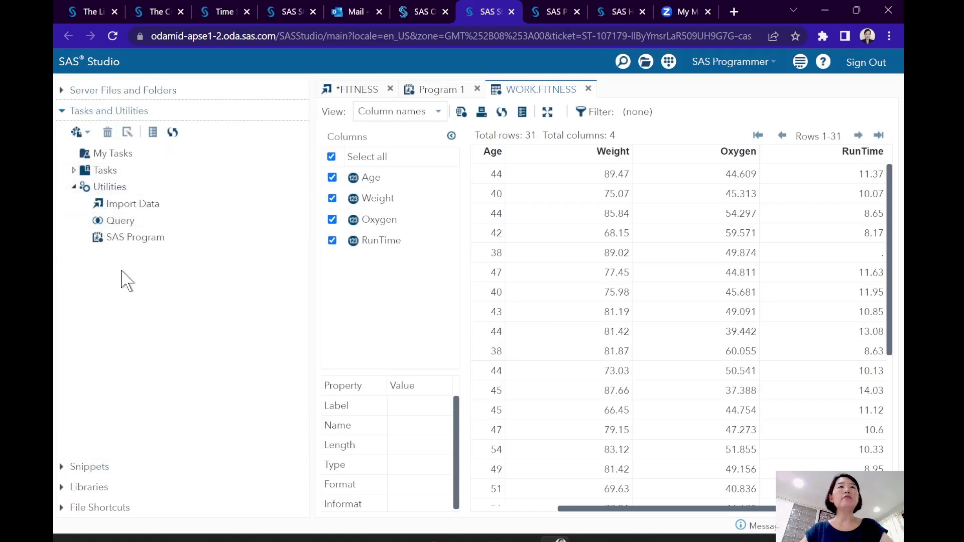
left_click(74, 171)
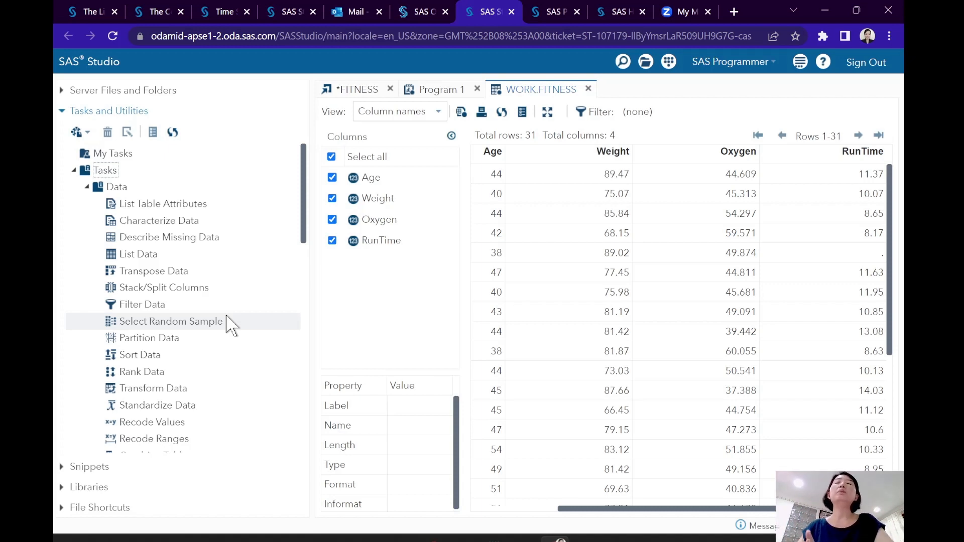
left_click(161, 324)
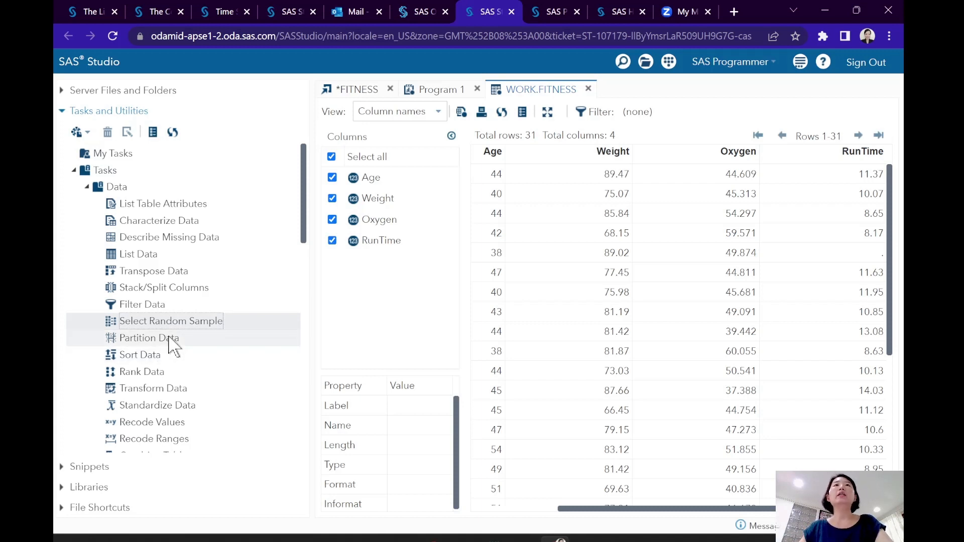
scroll(169, 339, "down", 2)
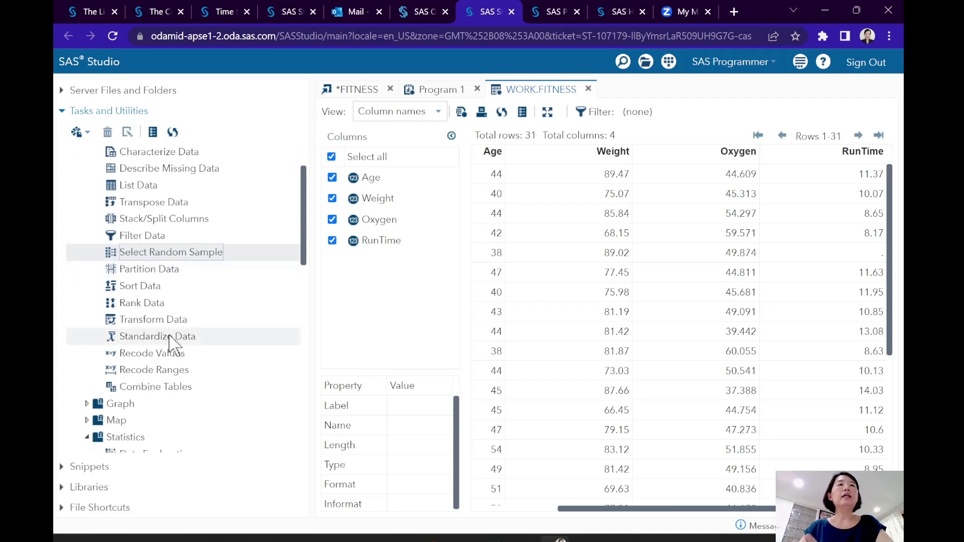
scroll(171, 344, "down", 3)
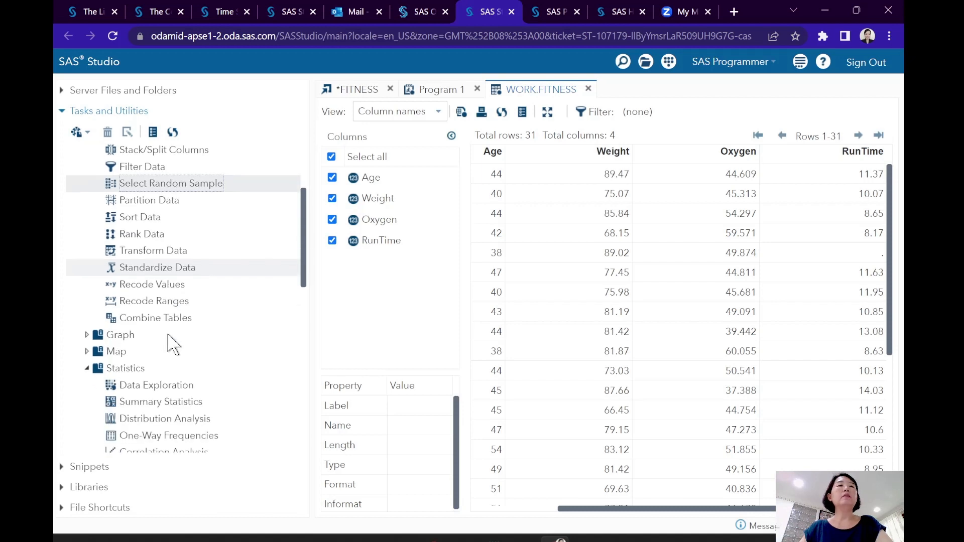
scroll(171, 345, "down", 5)
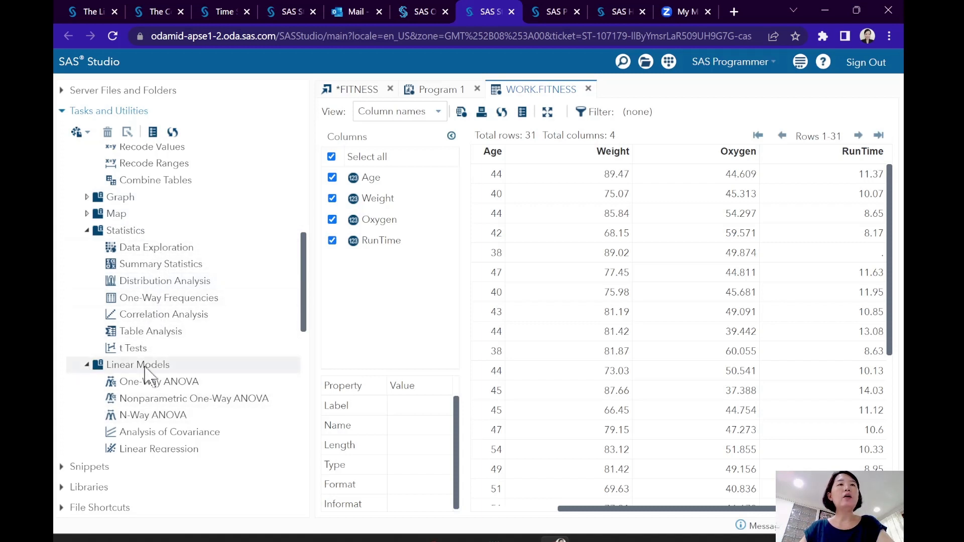
scroll(145, 374, "down", 4)
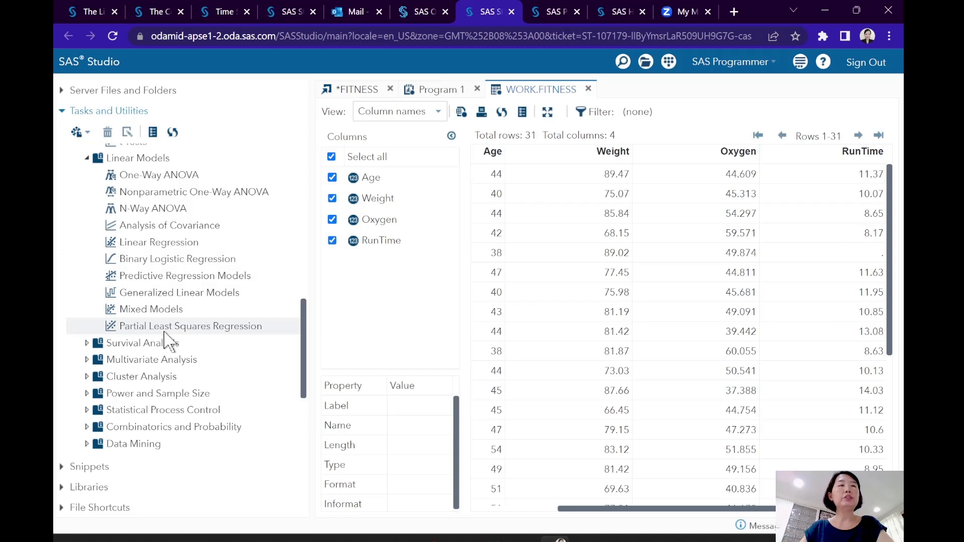
scroll(168, 341, "down", 3)
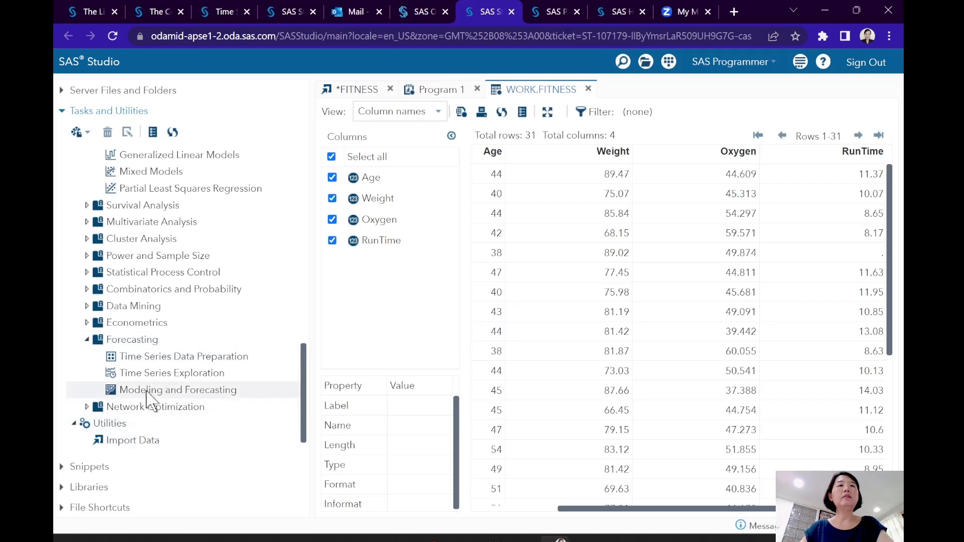
scroll(149, 400, "down", 1)
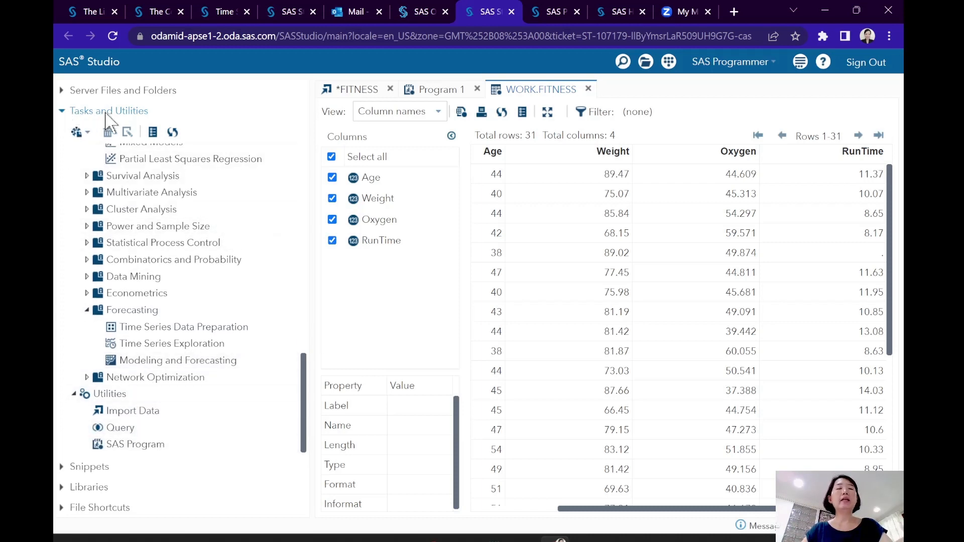
- Highlight the PROC IMPORT block in Program 1 as example code and expand the Snippets folder to view its categories
left_click(64, 467)
left_click(74, 174)
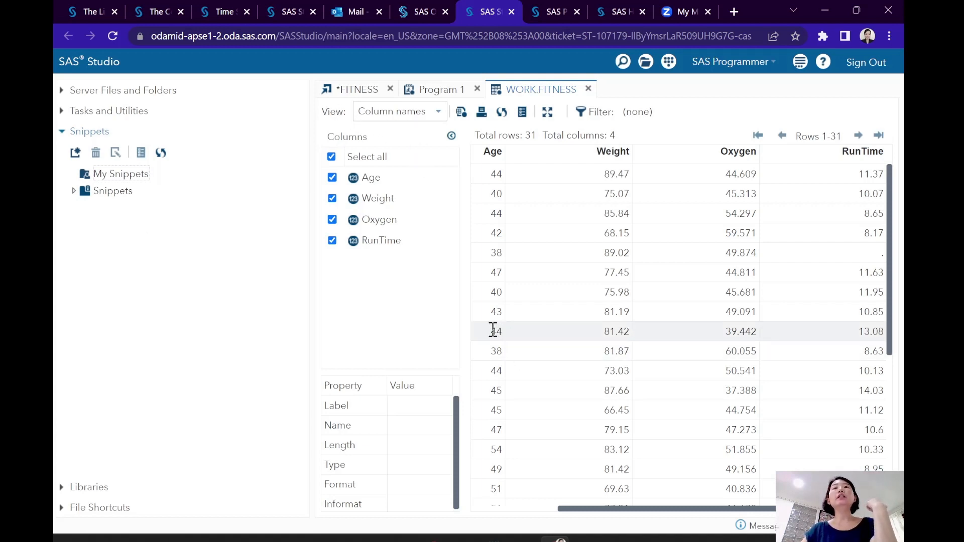
left_click(447, 92)
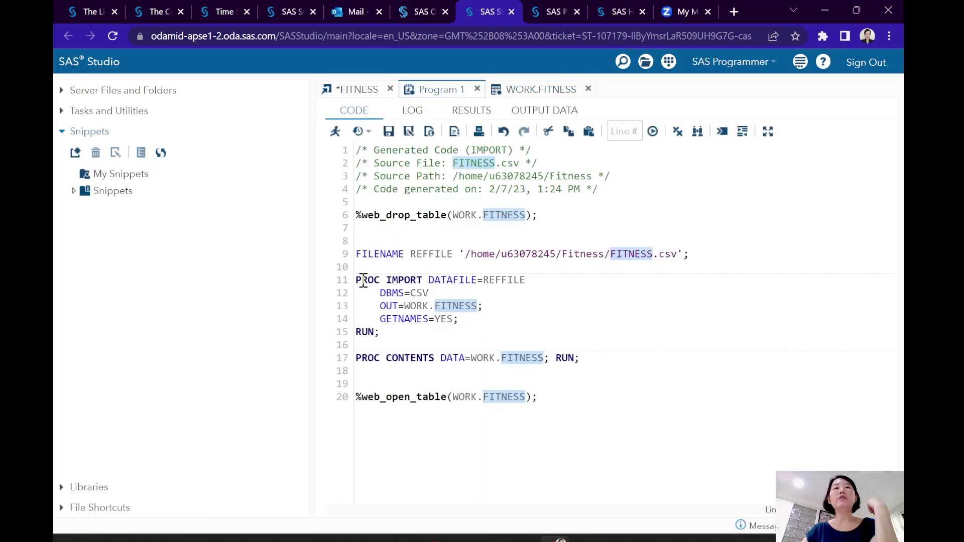
left_click_drag(358, 280, 412, 335)
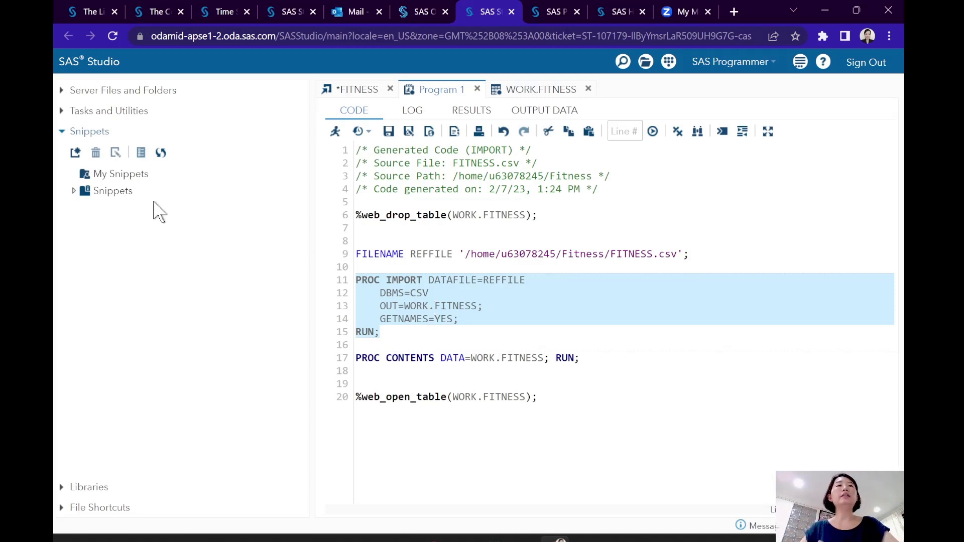
left_click(74, 191)
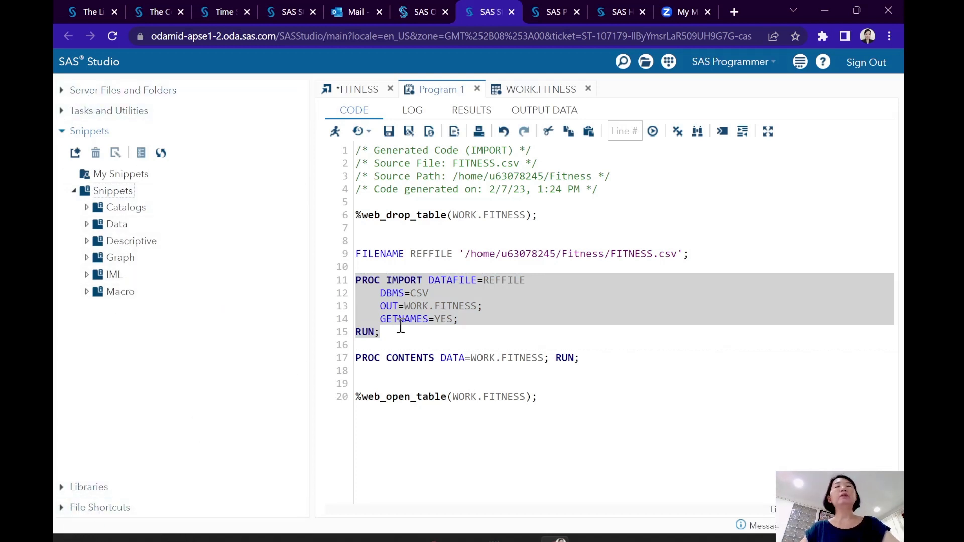
- View the file shortcuts and the My Libraries list, and clear the code selection in Program 1
left_click(62, 509)
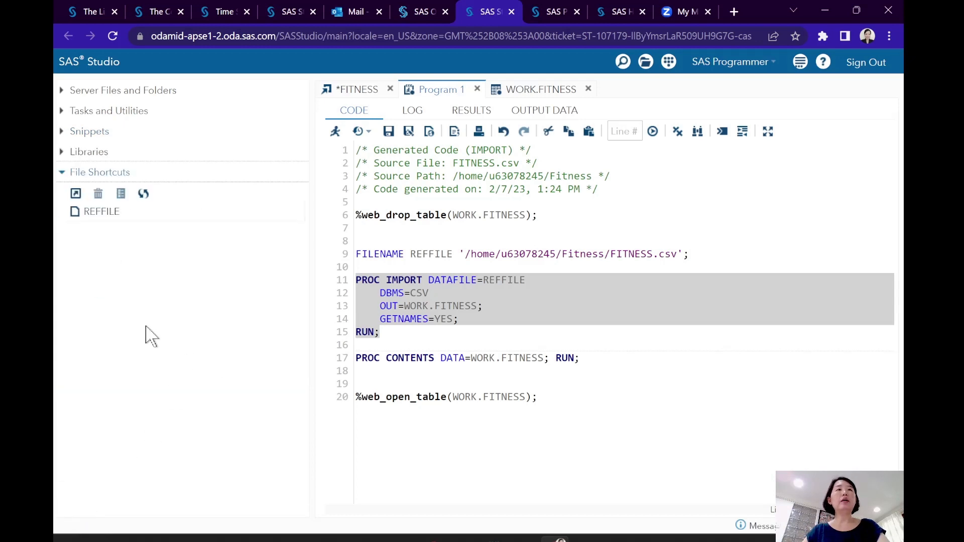
left_click(63, 152)
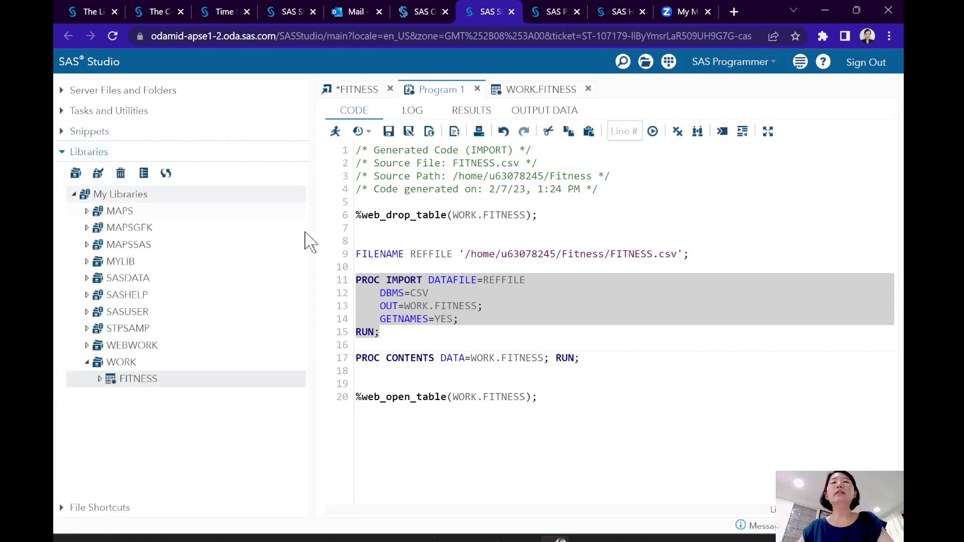
left_click(482, 333)
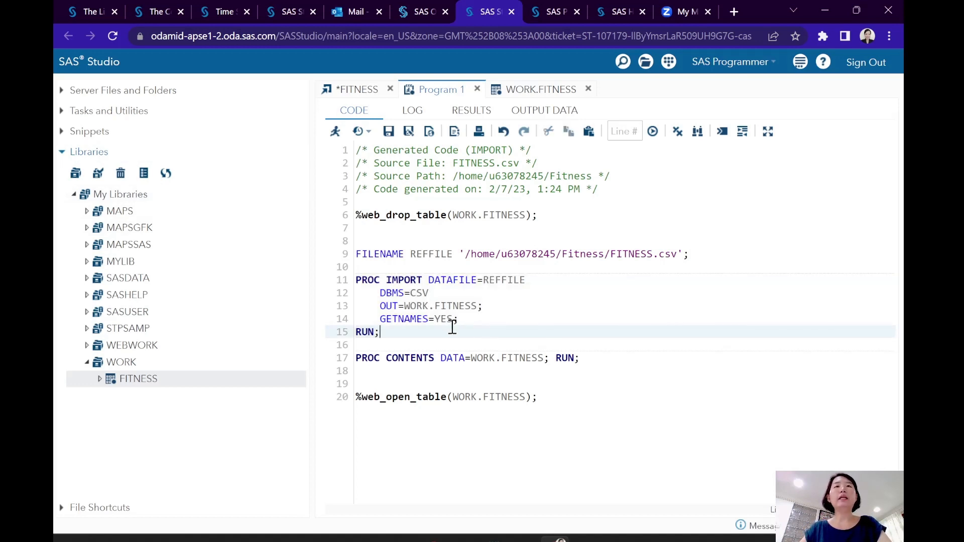
- Preview the Visual Programmer perspective, return to SAS Programmer and highlight the import code in Program 1 from the FILENAME statement onward
left_click(728, 64)
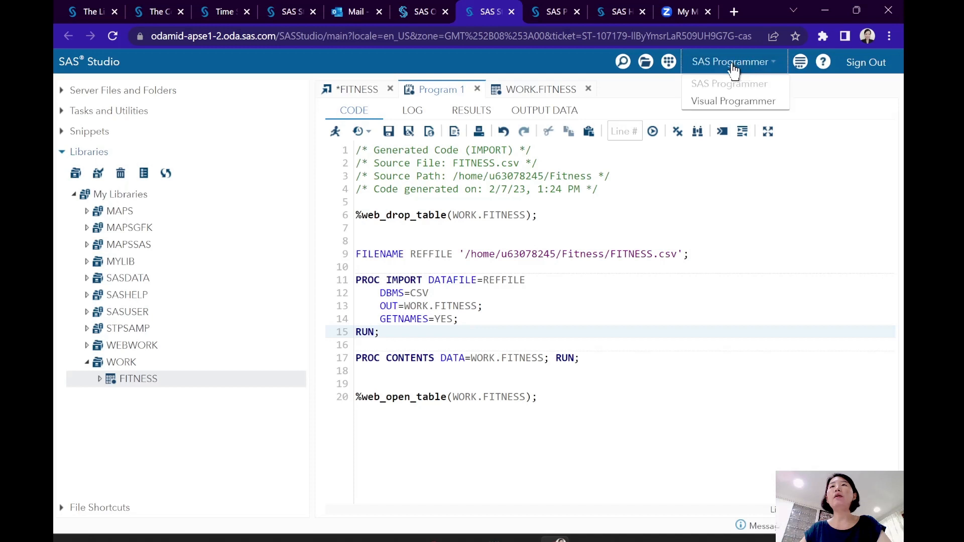
left_click(725, 103)
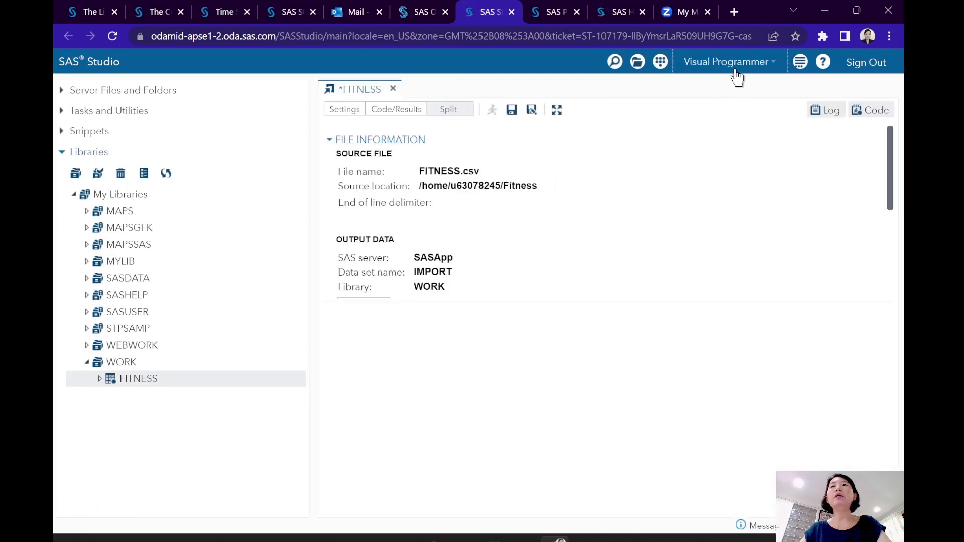
left_click(719, 62)
left_click(706, 88)
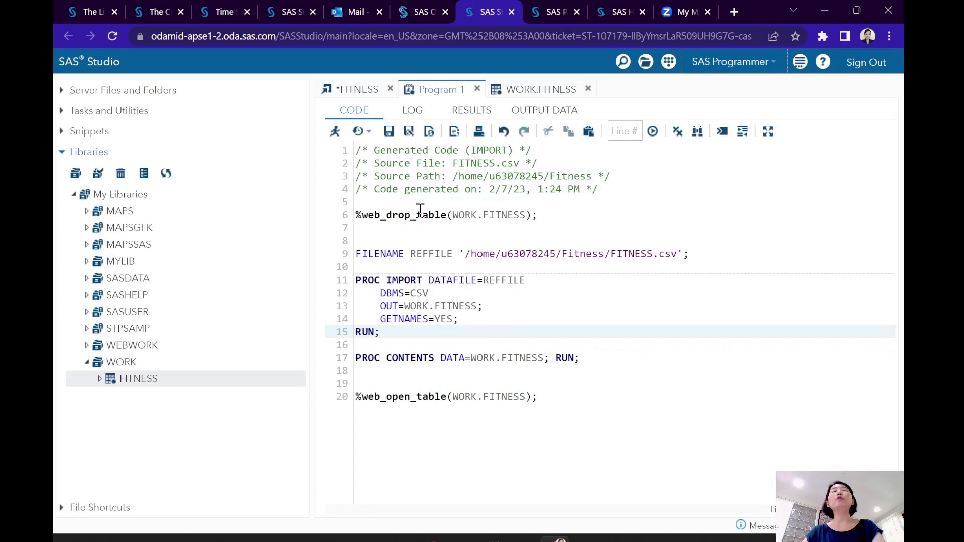
left_click_drag(425, 240, 488, 419)
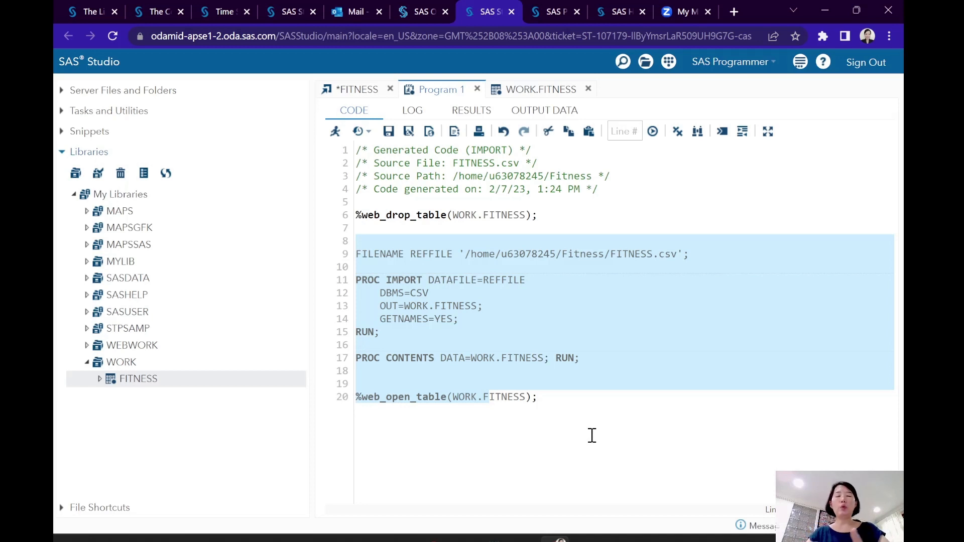
left_click(536, 293)
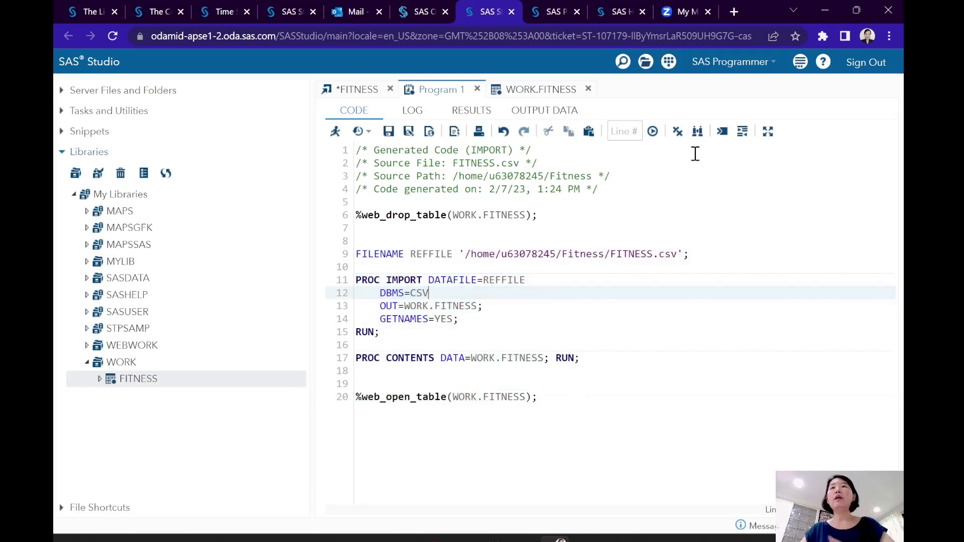
- Switch to the Visual Programmer perspective and create a new process flow
left_click(724, 62)
left_click(725, 102)
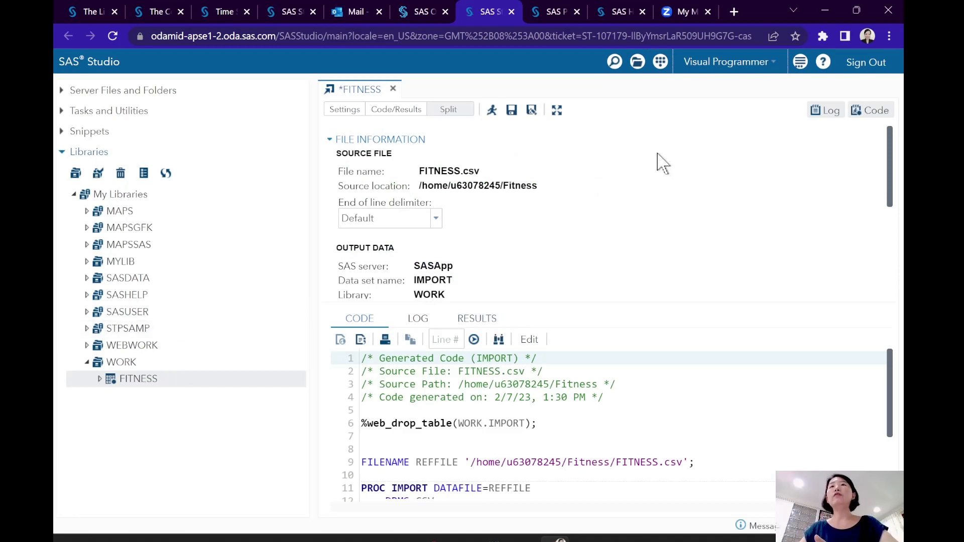
left_click(661, 64)
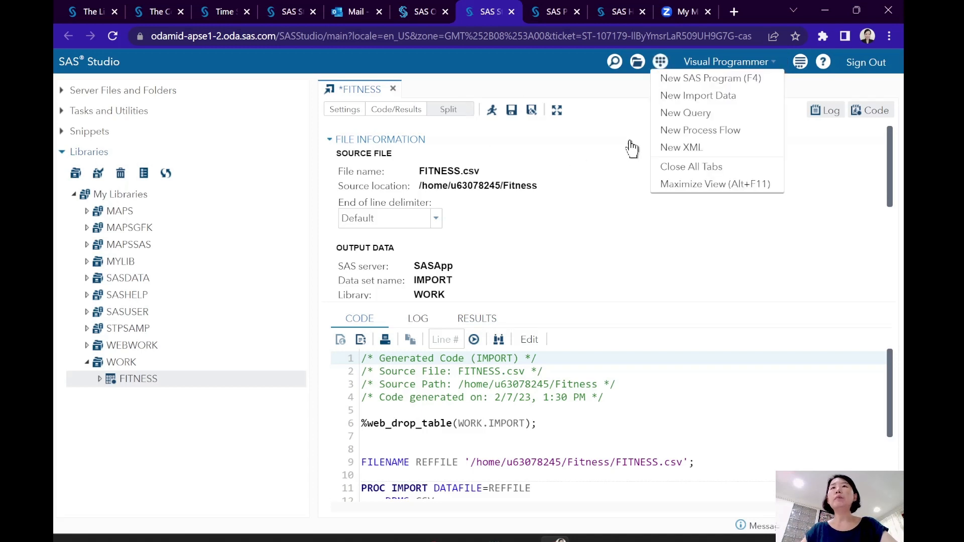
left_click(684, 130)
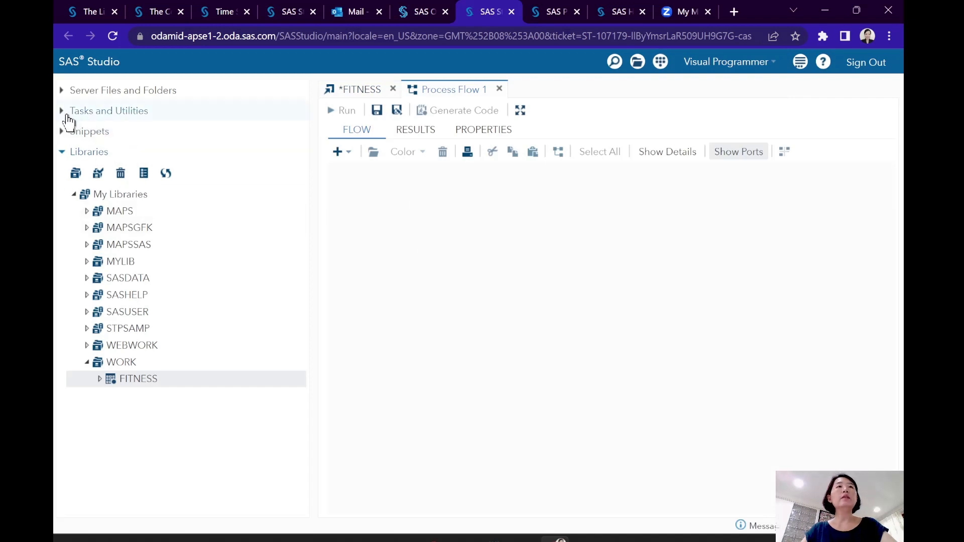
- Add the FITNESS table from the WORK library to the process flow
left_click(62, 111)
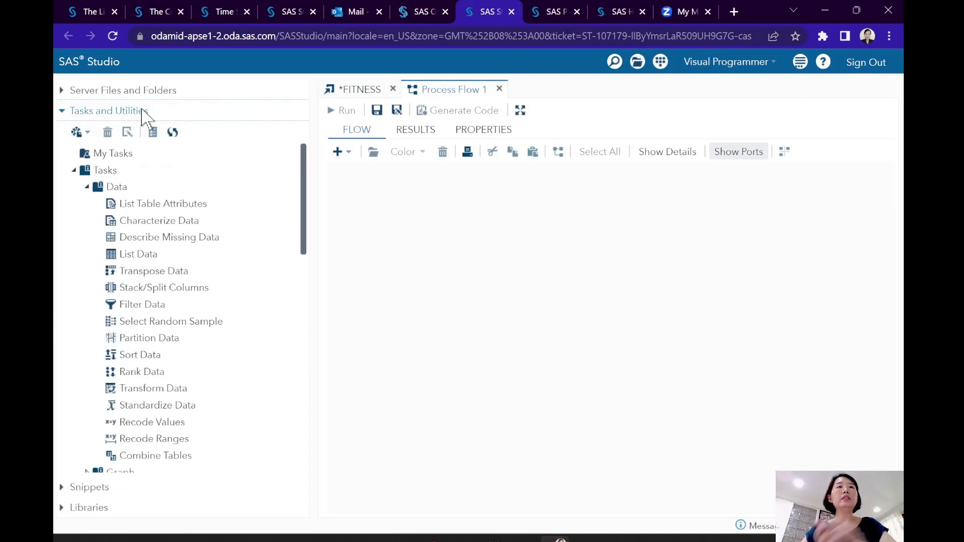
scroll(183, 297, "down", 3)
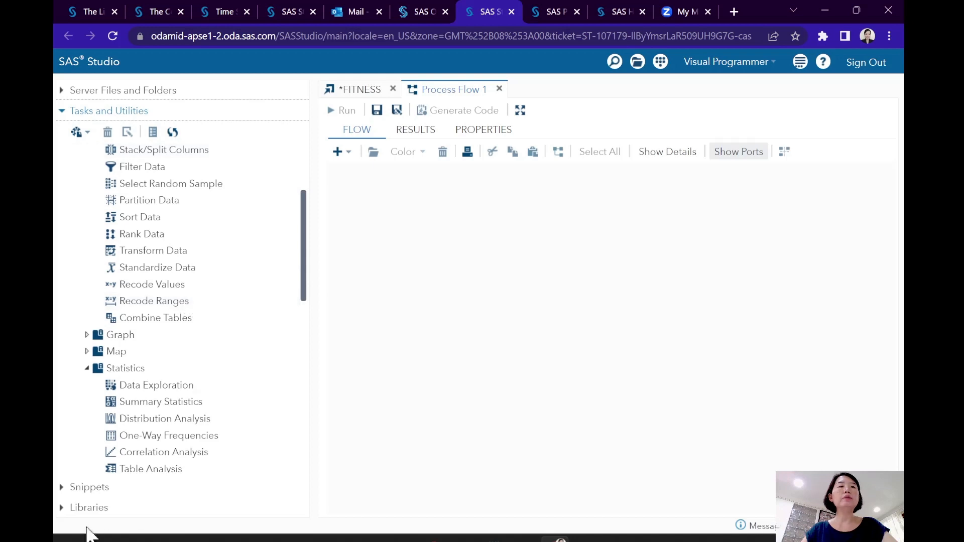
left_click(62, 508)
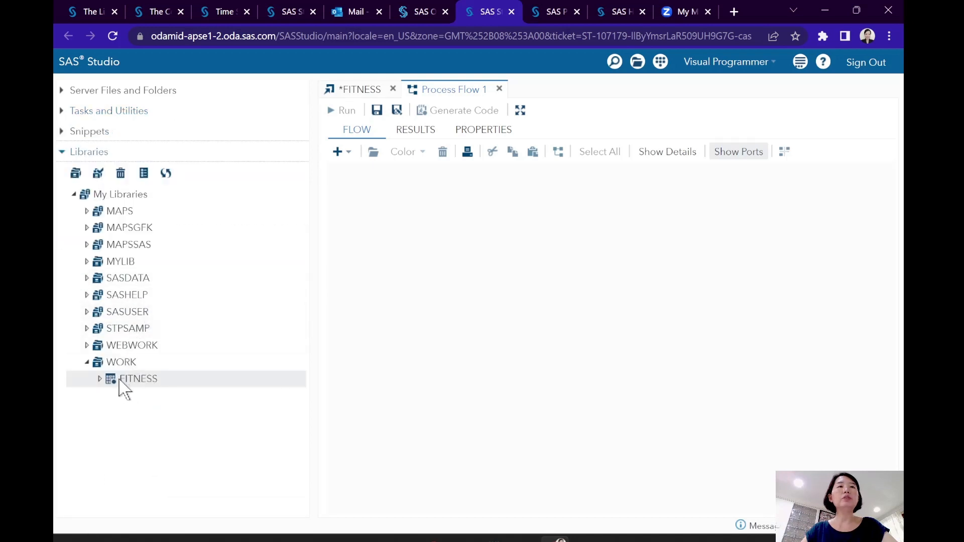
left_click_drag(123, 380, 432, 248)
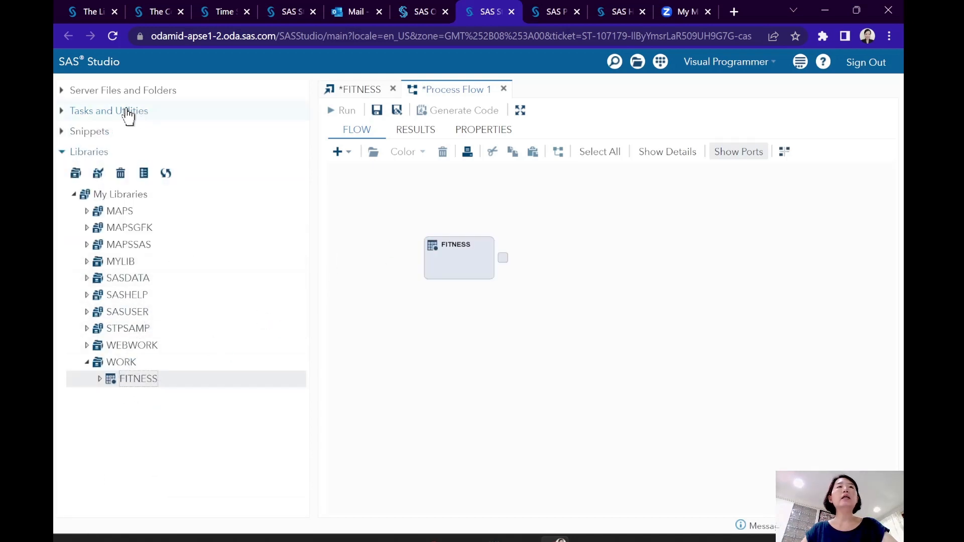
- Add the Correlation Analysis task to the flow, connect FITNESS to its input and open the task's settings
left_click(64, 114)
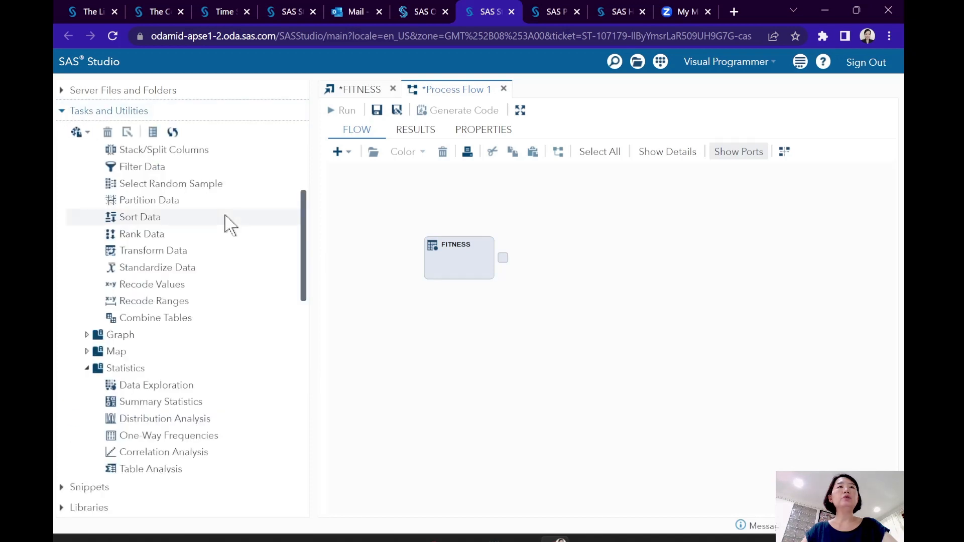
scroll(207, 308, "down", 5)
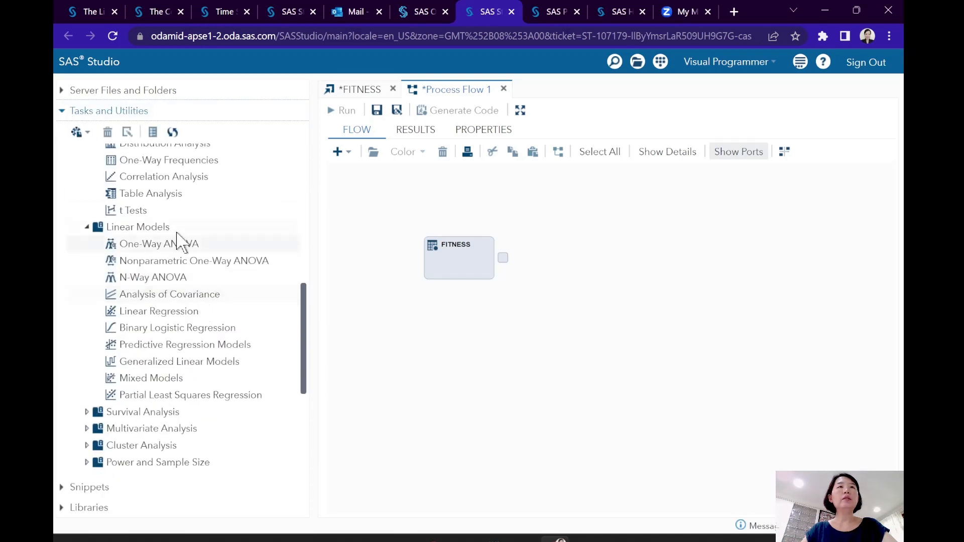
left_click_drag(170, 179, 580, 253)
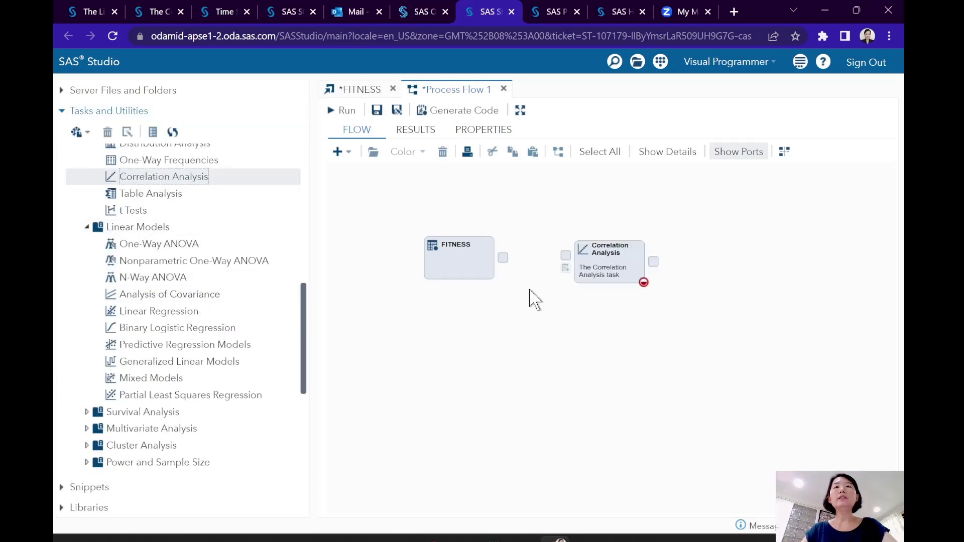
left_click_drag(505, 264, 566, 255)
double_click(597, 258)
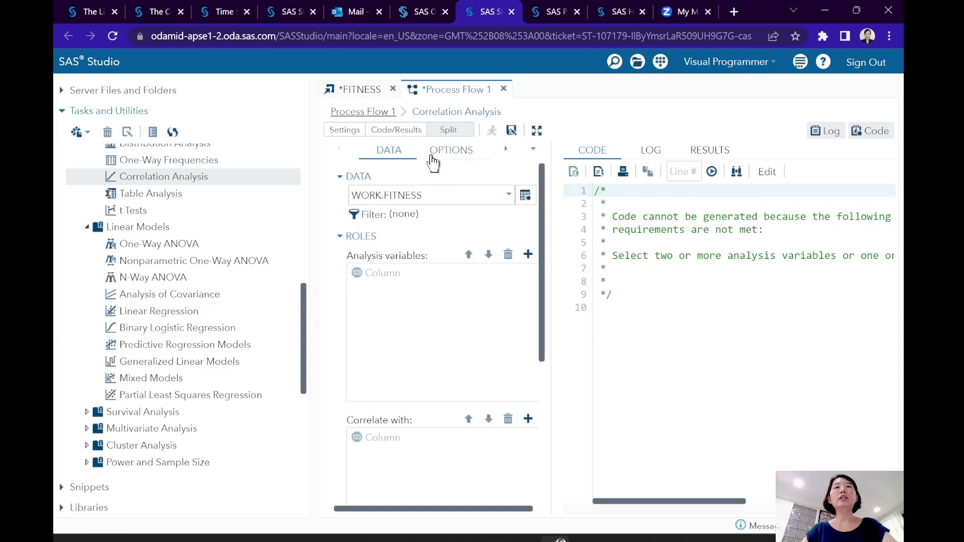
- Maximize the view and look through the Correlation Analysis task's options, output and information settings, ending at its data settings
left_click(537, 130)
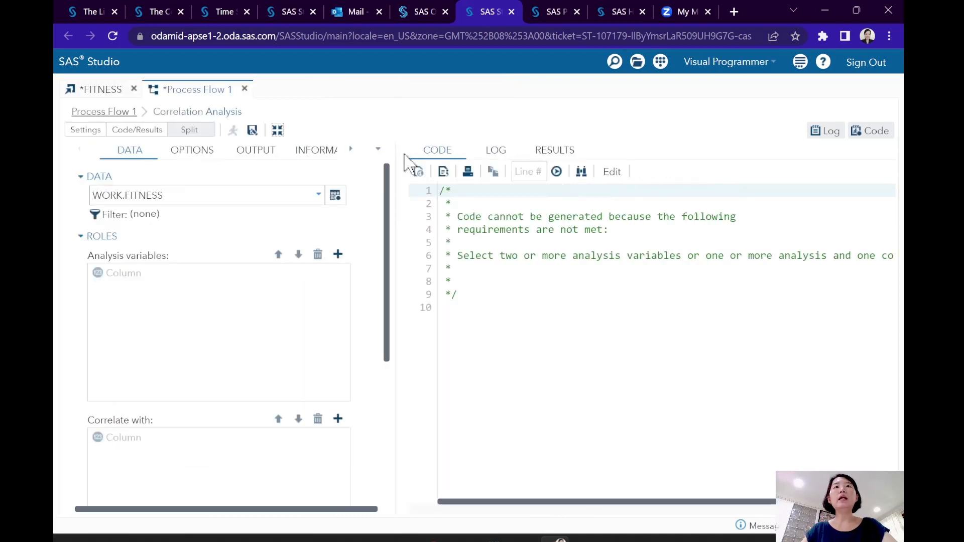
left_click(188, 153)
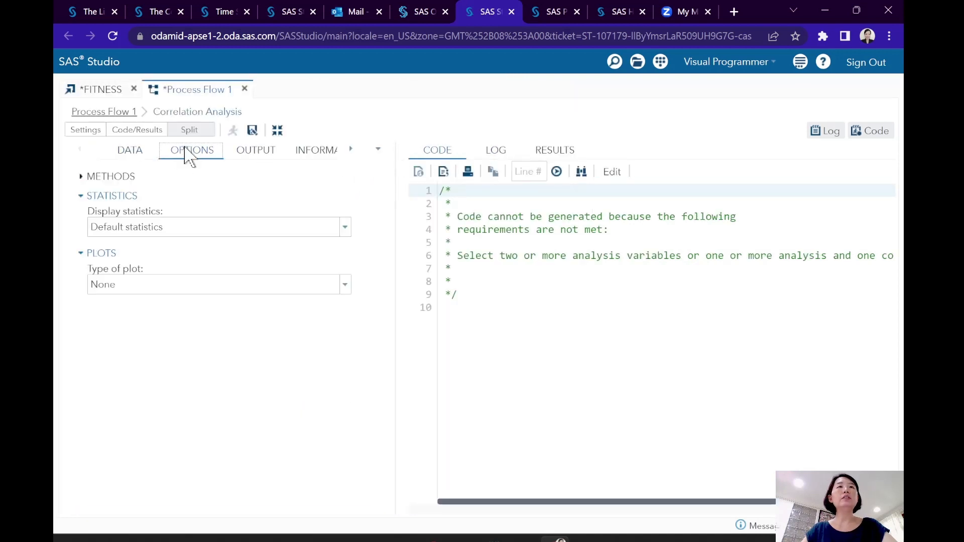
left_click(258, 151)
left_click(325, 157)
left_click(105, 150)
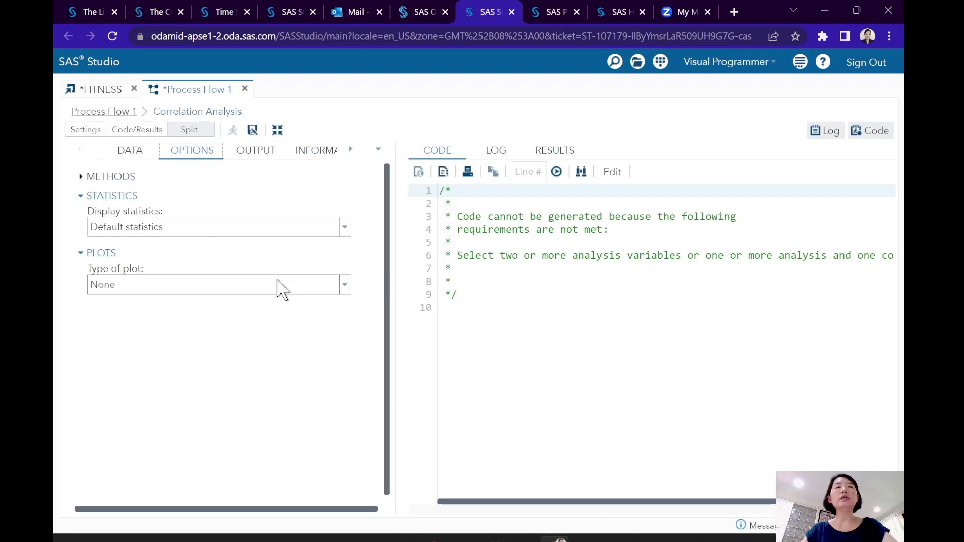
left_click(132, 153)
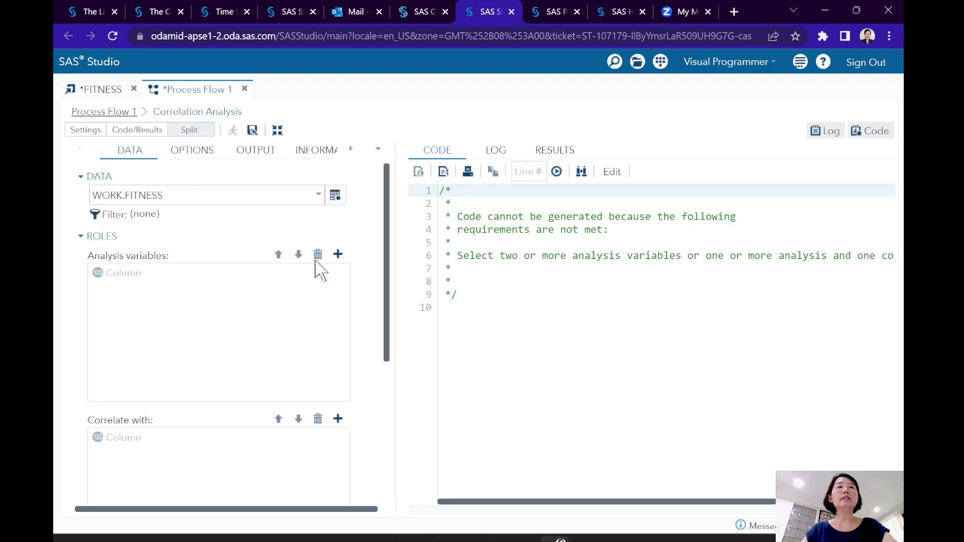
- Assign Oxygen as the analysis variable and correlate it with Age, Weight and RunTime
left_click(338, 254)
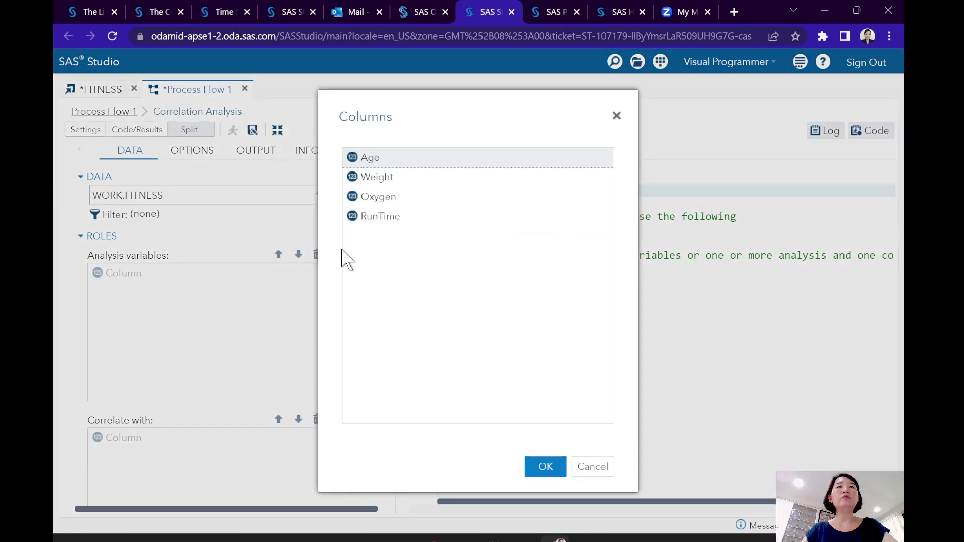
left_click(384, 201)
left_click(536, 467)
scroll(221, 397, "down", 5)
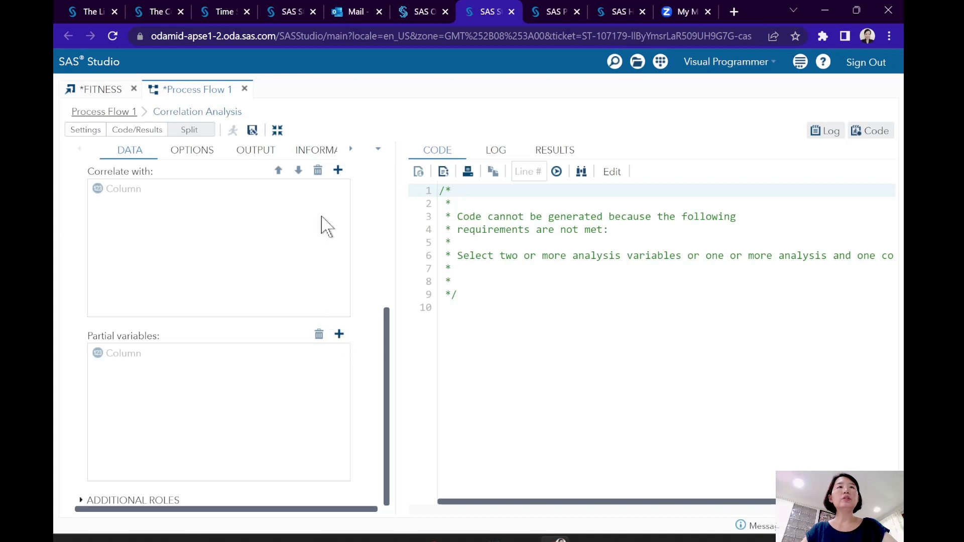
left_click(338, 170)
left_click(396, 198, "shift")
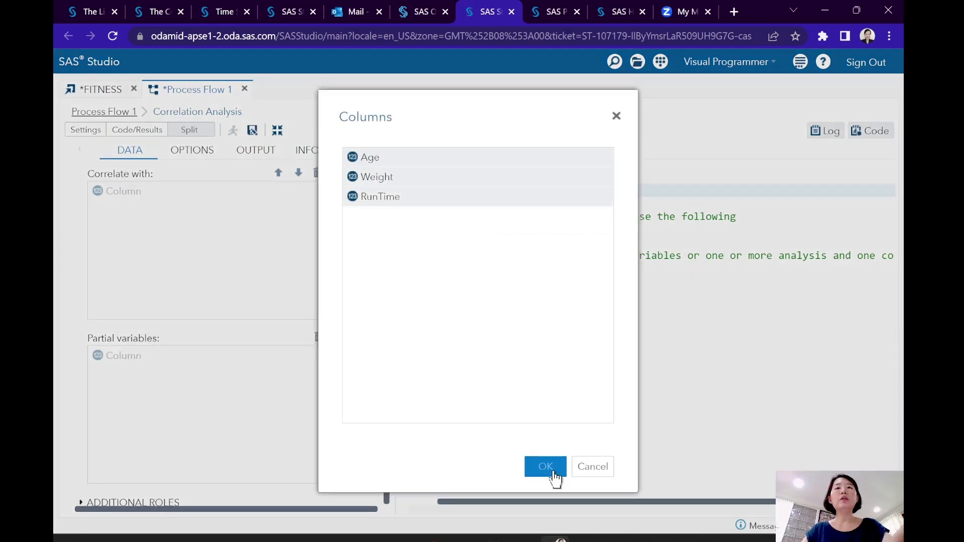
left_click(550, 471)
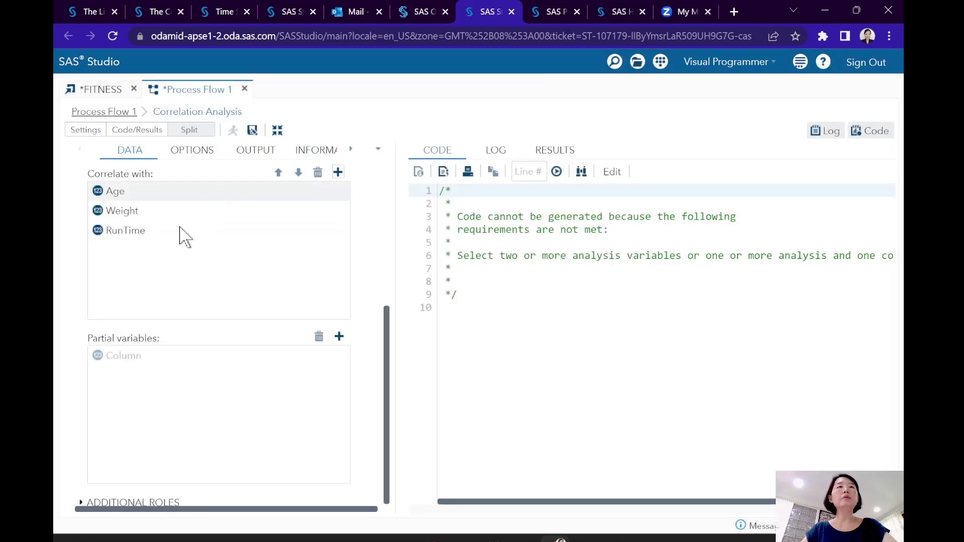
- Review the generated PROC CORR code and the Correlation Analysis task's output settings and properties
scroll(190, 289, "up", 5)
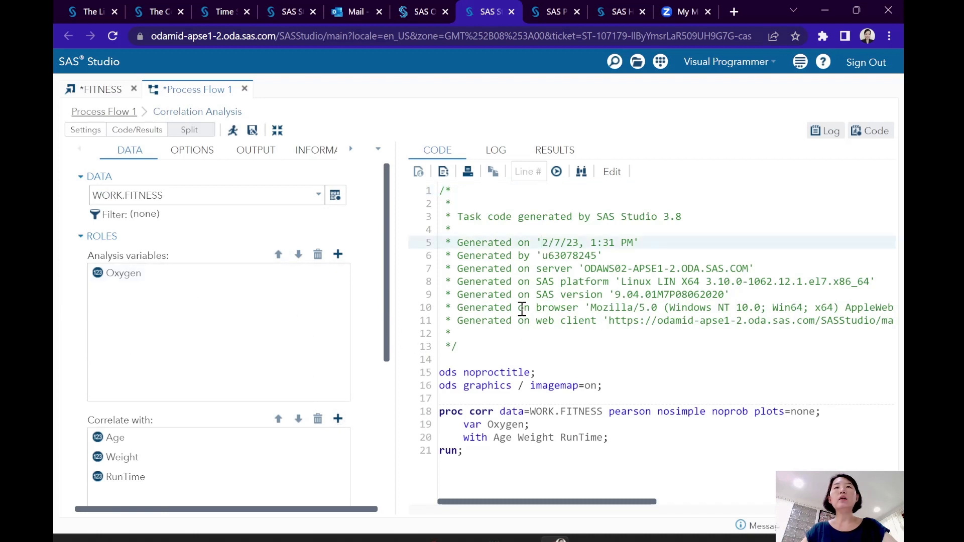
left_click_drag(515, 281, 576, 459)
left_click(541, 270)
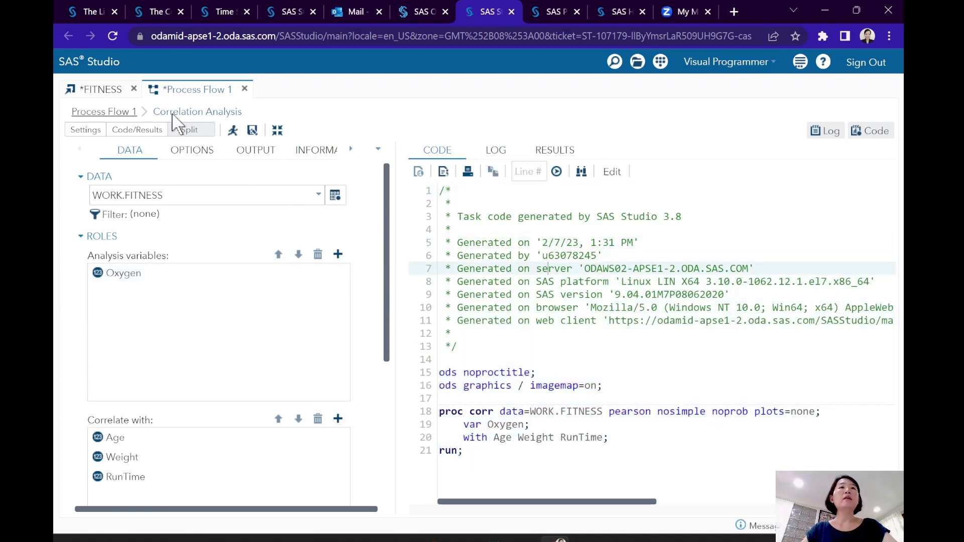
left_click(256, 150)
left_click(316, 150)
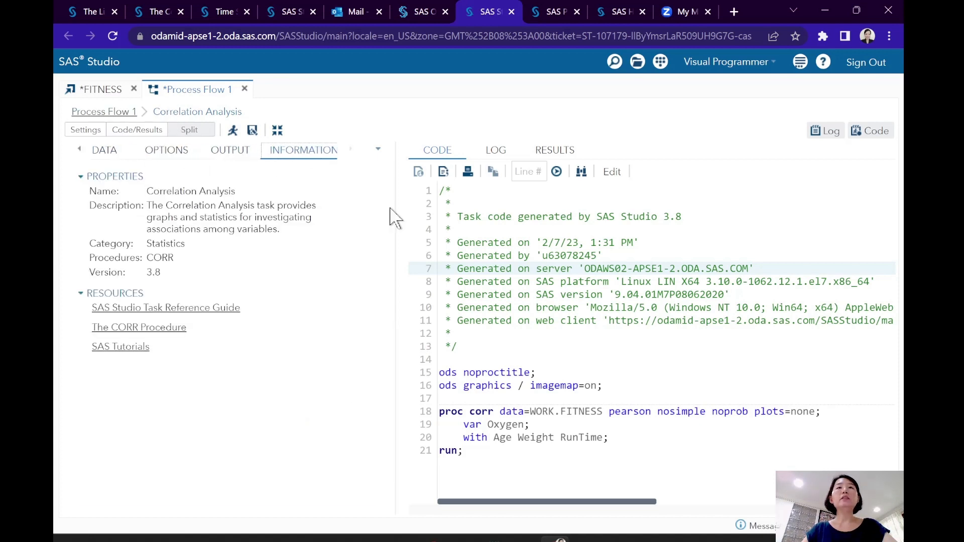
- Return to the Process Flow 1 diagram and switch to the SAS Studio slide in the presentation
left_click(106, 112)
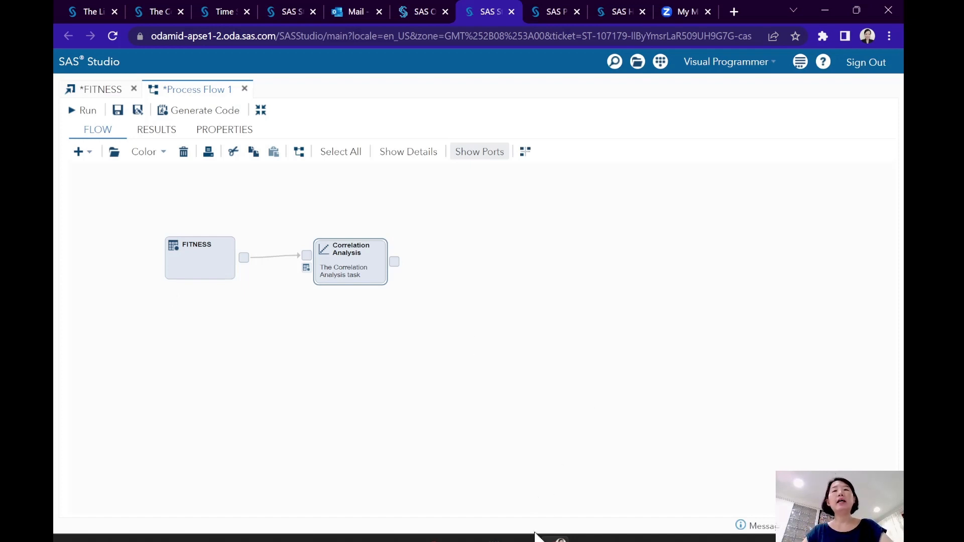
mouse_move(540, 537)
left_click(563, 495)
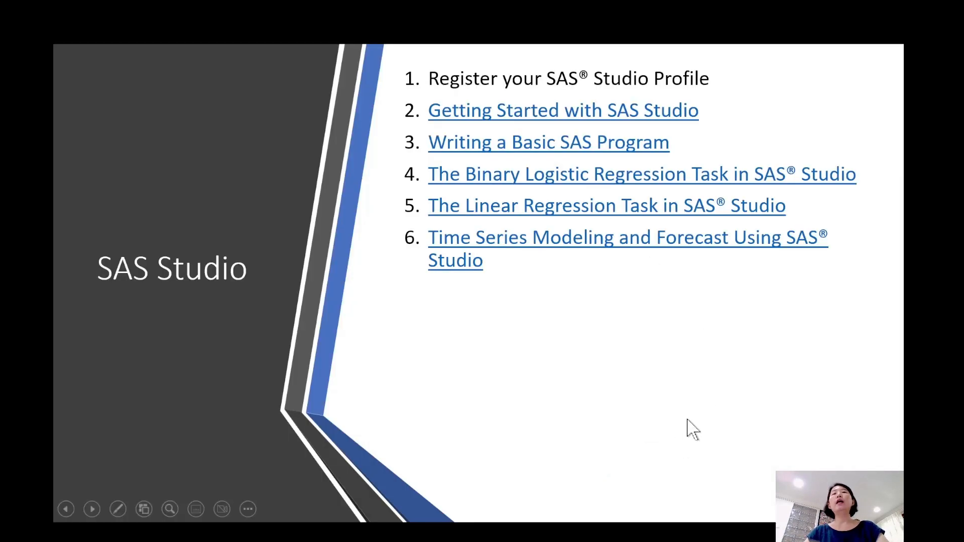